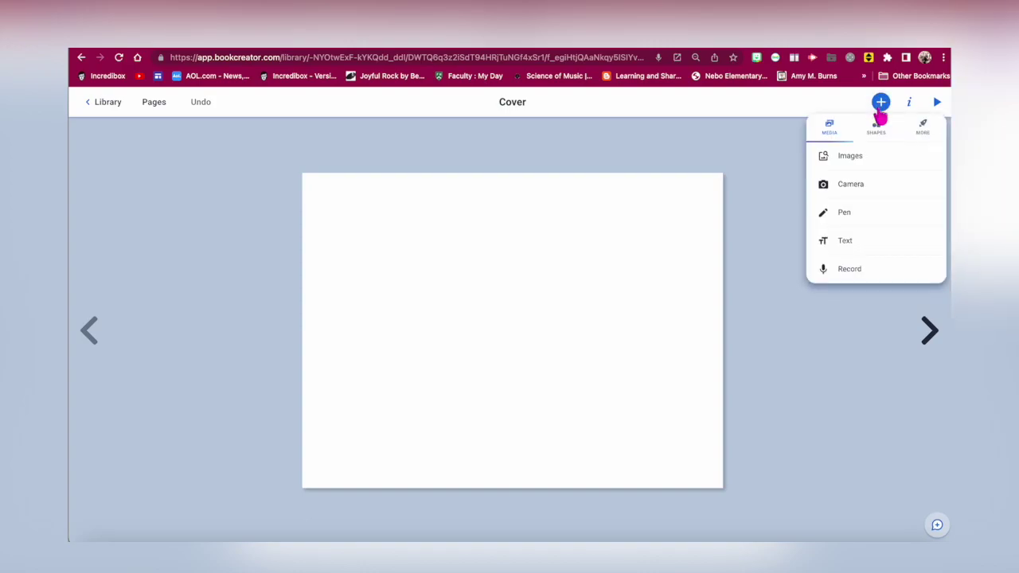
# - Search images for 'cat' and add the white kitten photo to the cover
pyautogui.click(857, 159)
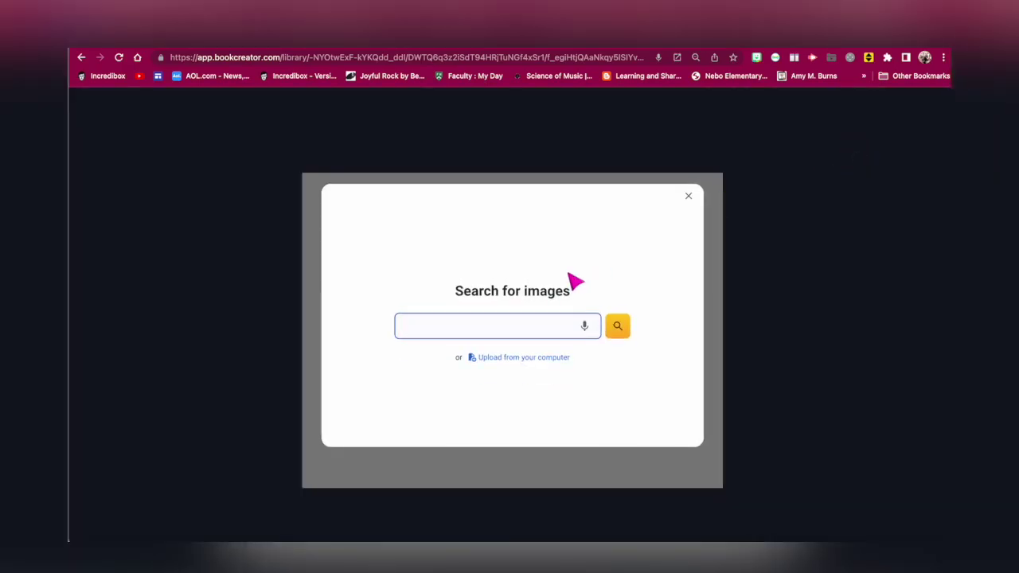
pyautogui.write('cat')
pyautogui.press('Return')
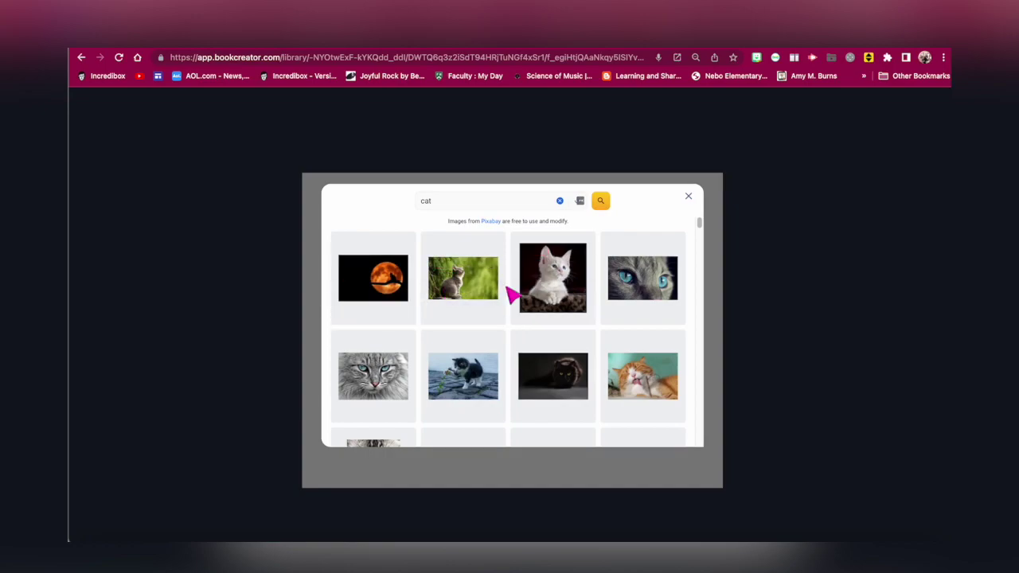
pyautogui.click(549, 283)
pyautogui.moveTo(498, 434); pyautogui.dragTo(339, 442)
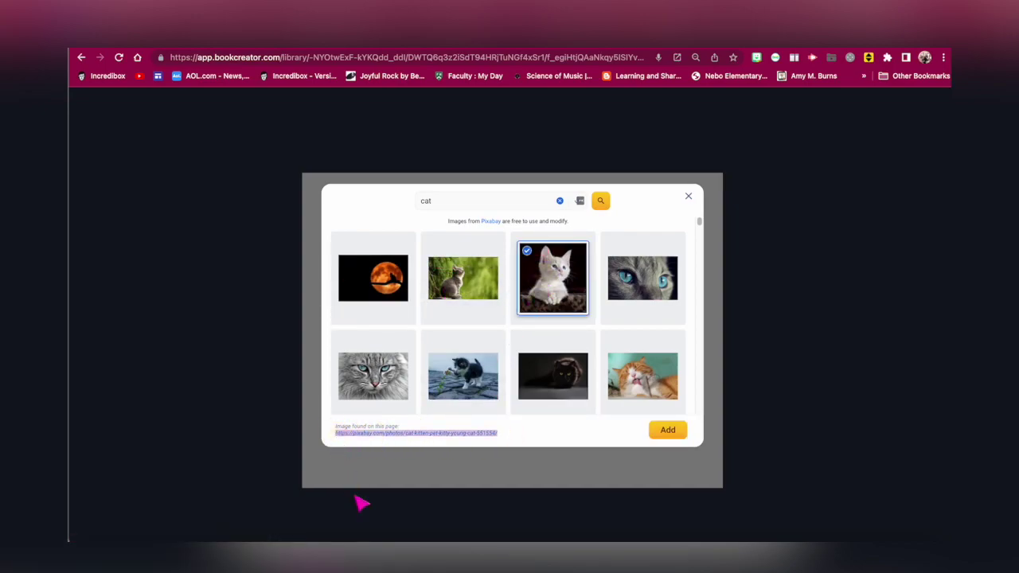
pyautogui.click(665, 432)
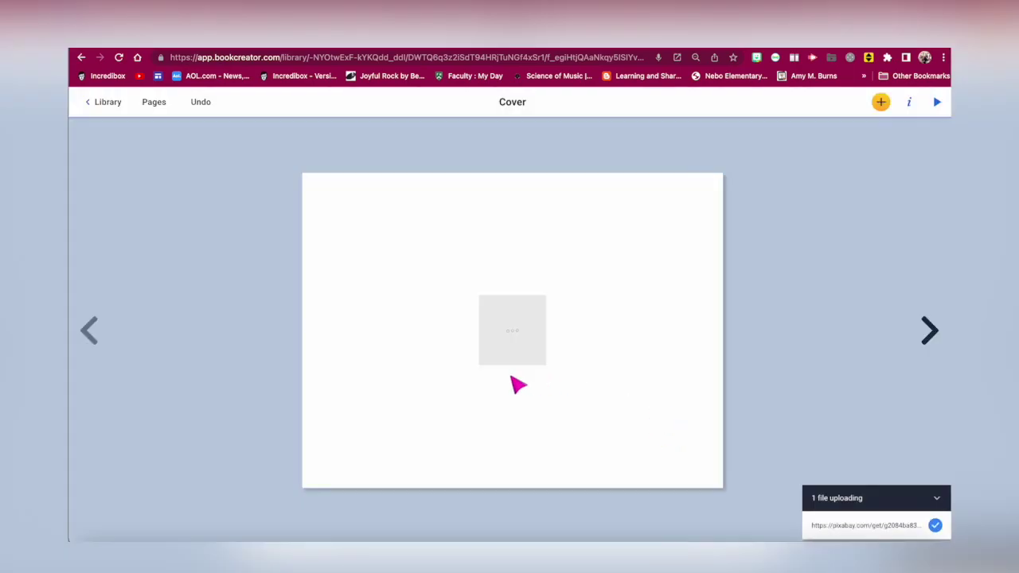
pyautogui.click(879, 103)
pyautogui.click(860, 159)
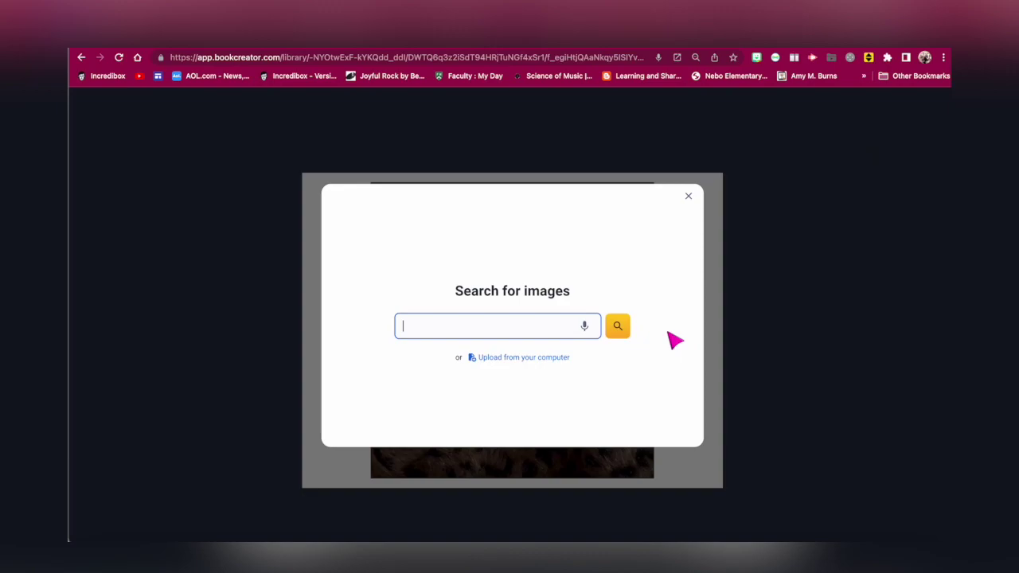
# - Dismiss the image search, try the camera, then cancel back to the cover
pyautogui.click(689, 196)
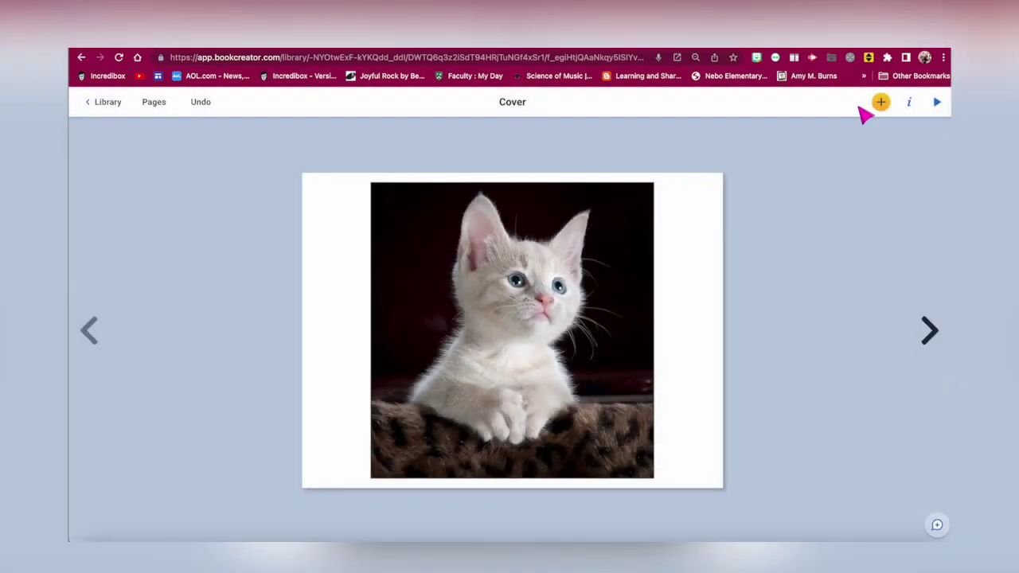
pyautogui.click(880, 102)
pyautogui.click(855, 186)
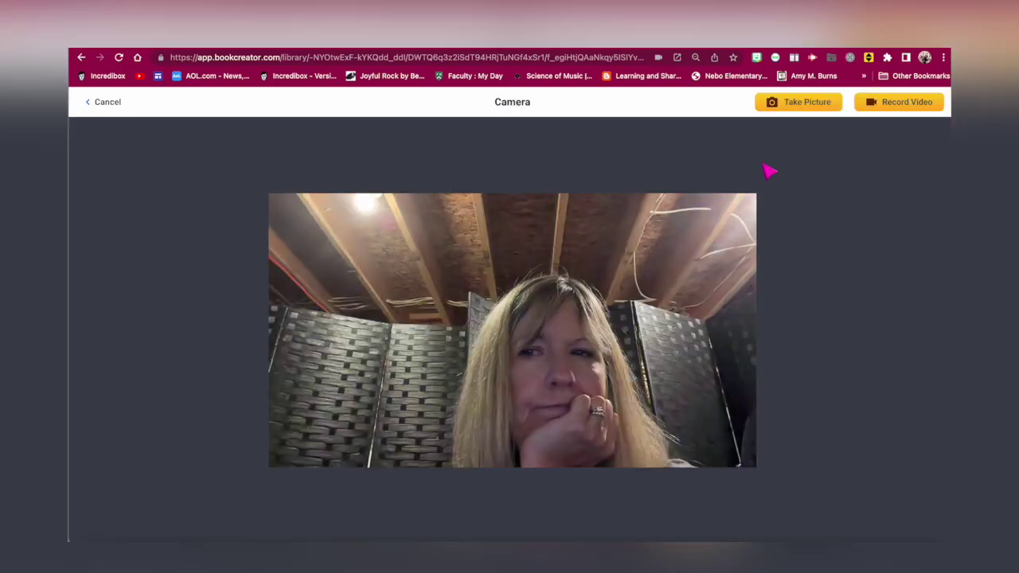
pyautogui.click(102, 102)
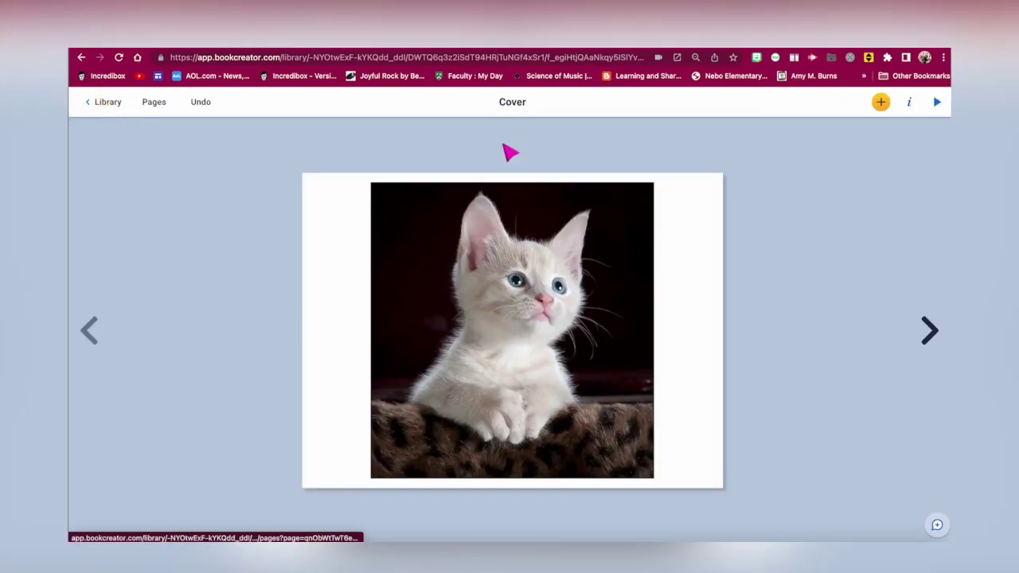
# - Start drawing with the purple glitter magic ink and the auto-shape pen
pyautogui.click(880, 103)
pyautogui.click(847, 210)
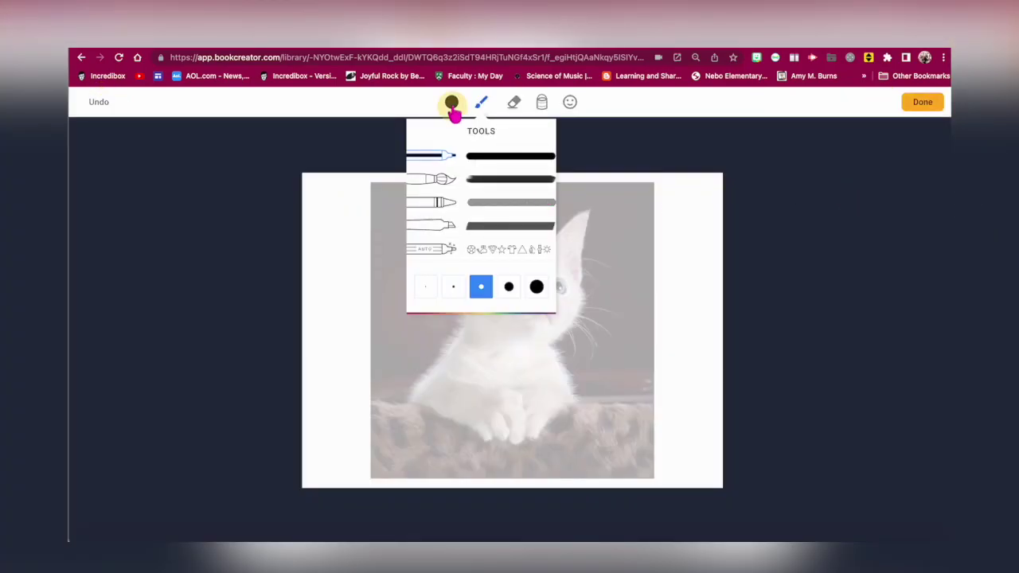
pyautogui.click(452, 103)
pyautogui.click(478, 323)
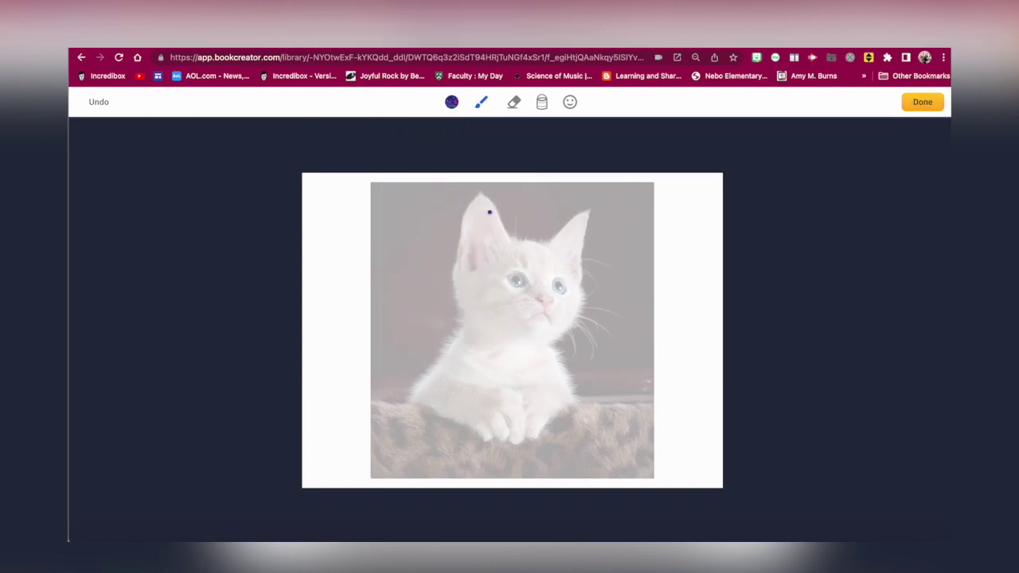
pyautogui.click(452, 104)
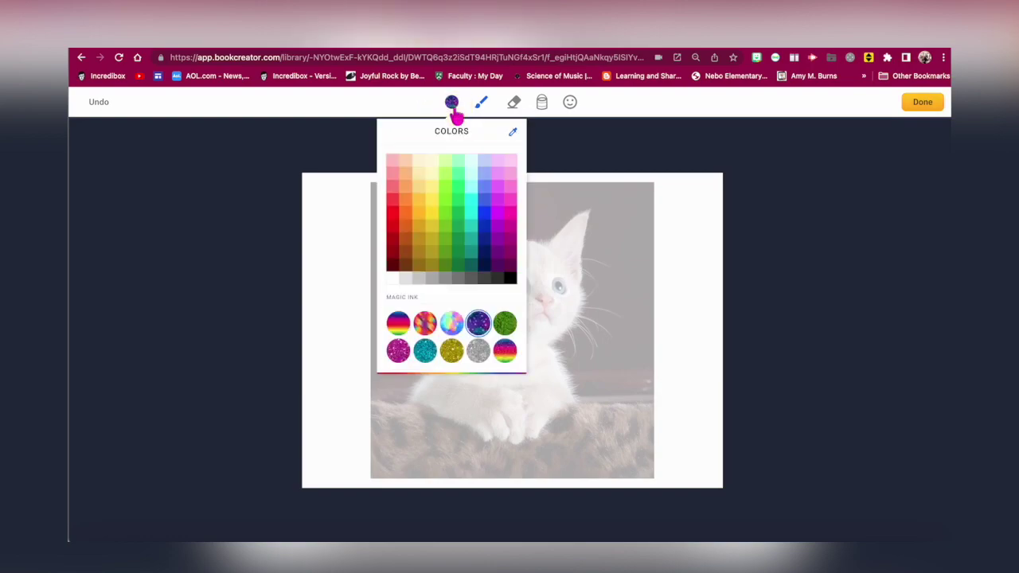
pyautogui.click(483, 107)
pyautogui.click(484, 107)
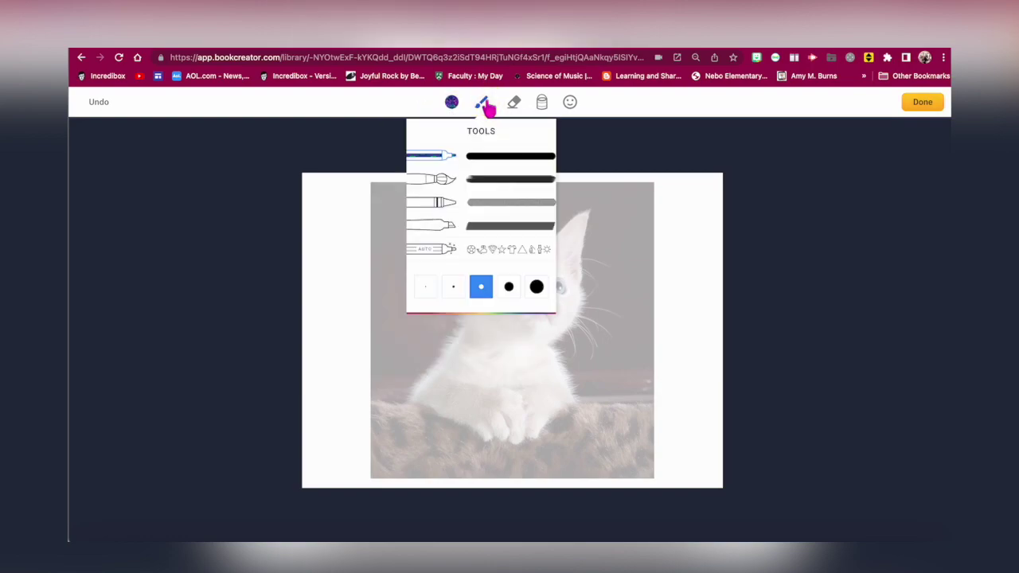
pyautogui.click(480, 249)
# - Sketch a star left of the kitten and keep it as a clean star shape
pyautogui.moveTo(326, 283)
pyautogui.mouseDown()
pyautogui.moveTo(318, 278)
pyautogui.moveTo(330, 307)
pyautogui.mouseUp()
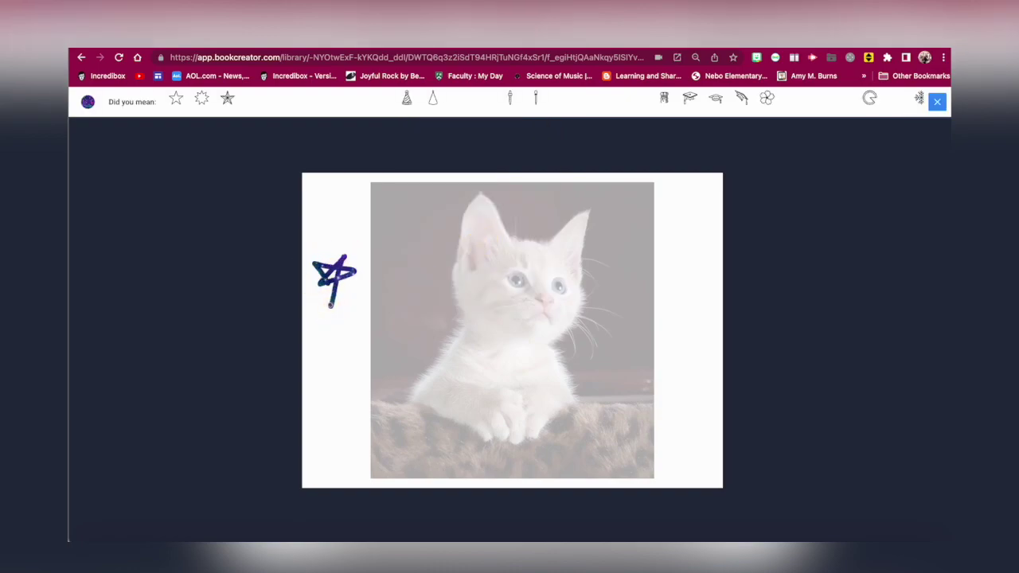
pyautogui.click(176, 98)
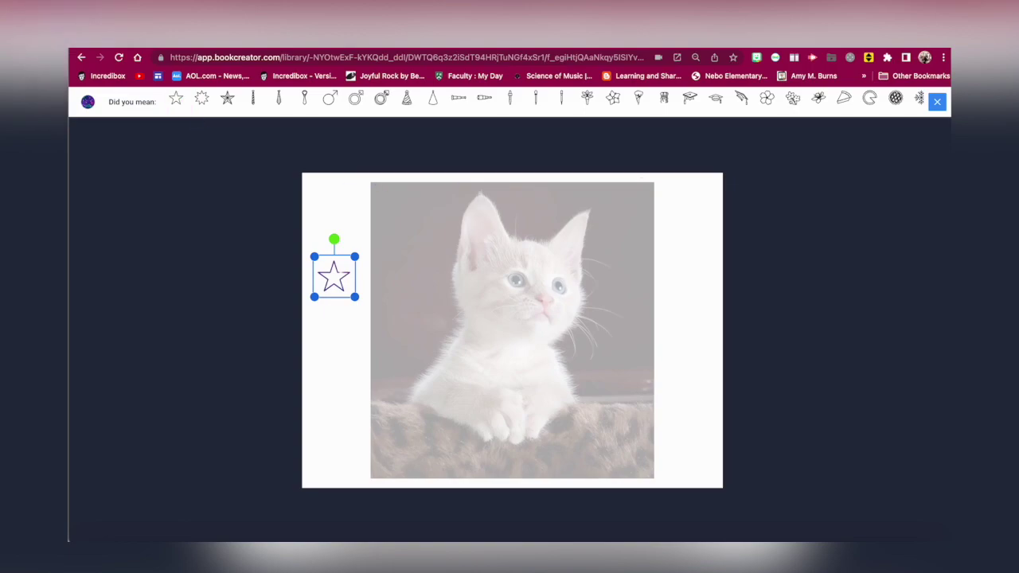
pyautogui.click(937, 102)
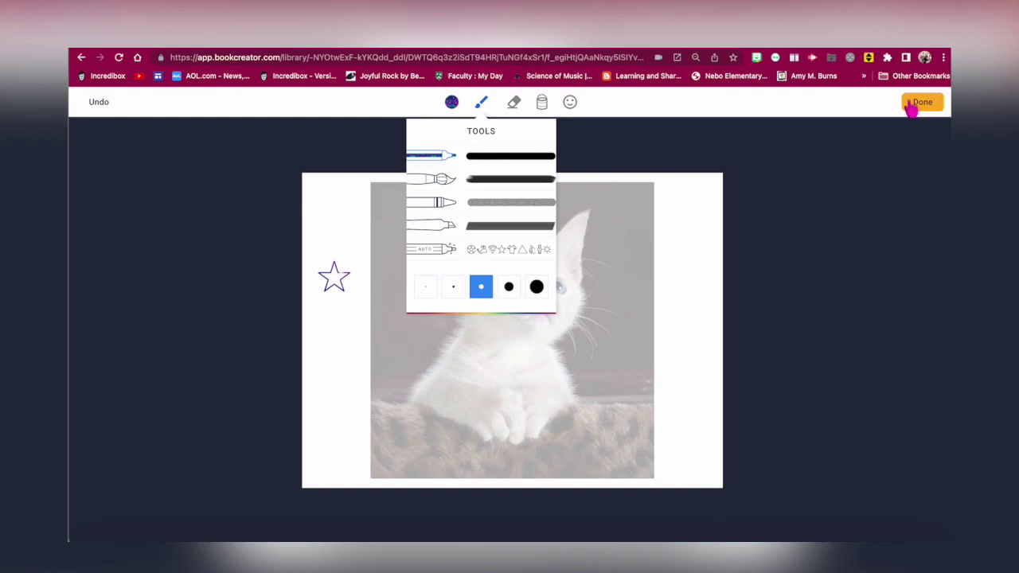
pyautogui.click(910, 103)
pyautogui.click(880, 101)
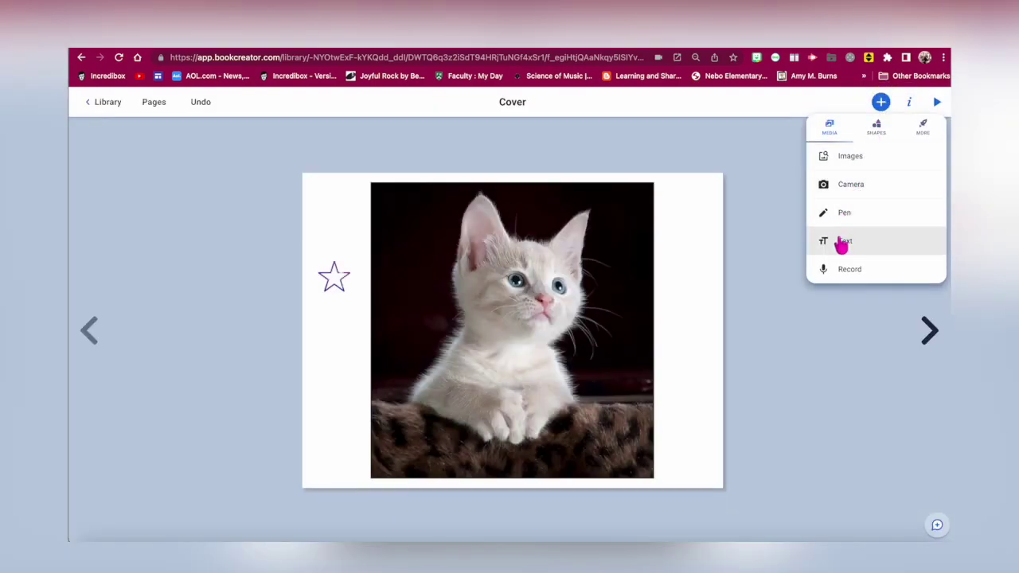
# - Add a 'Hello.' text box and drag it to the cover's top-left corner
pyautogui.click(841, 243)
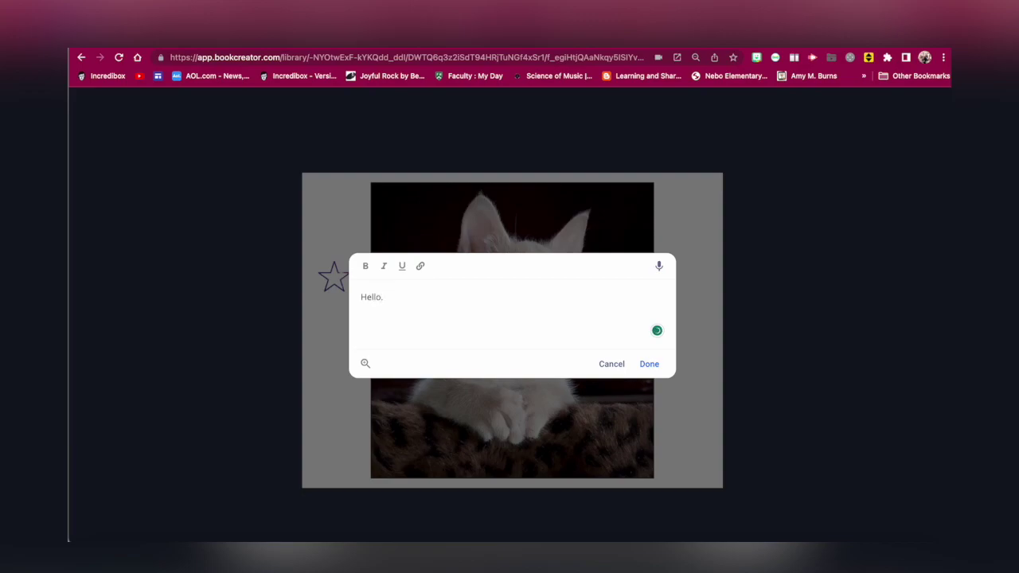
pyautogui.write('Hello.')
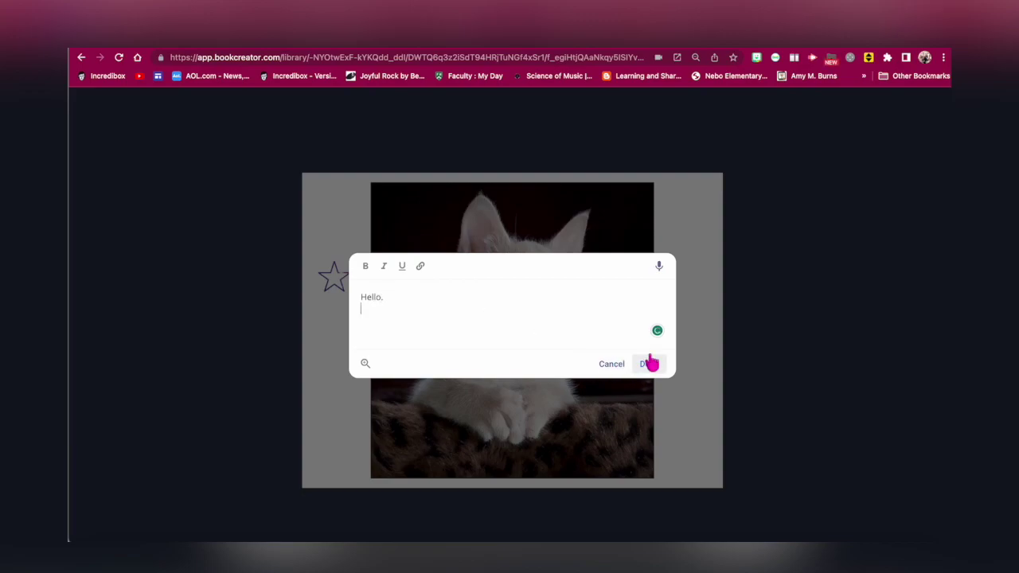
pyautogui.click(649, 365)
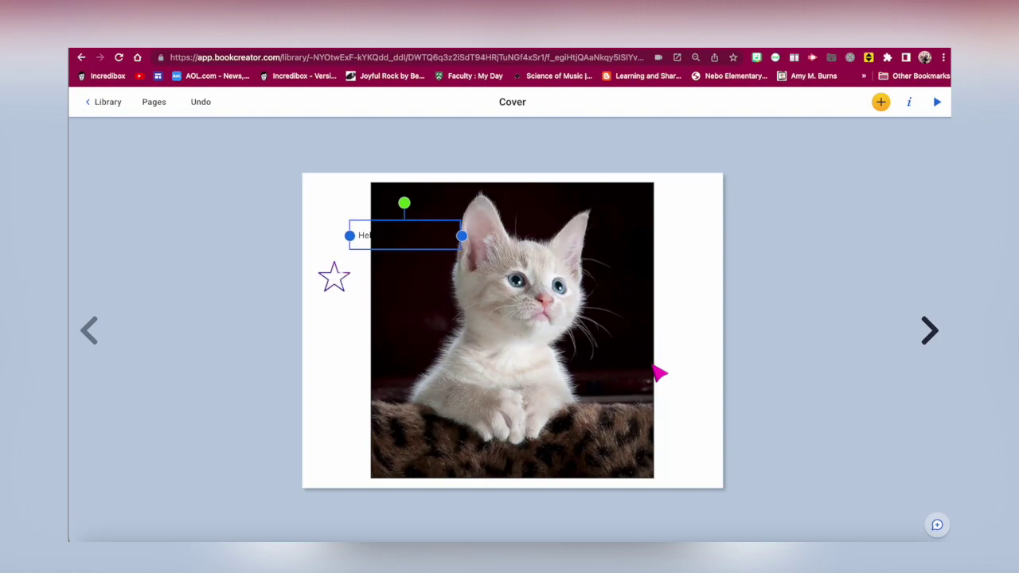
pyautogui.moveTo(366, 226); pyautogui.dragTo(331, 207)
# - Record a short voice clip, keep it, and select its speaker icon on the kitten
pyautogui.click(881, 102)
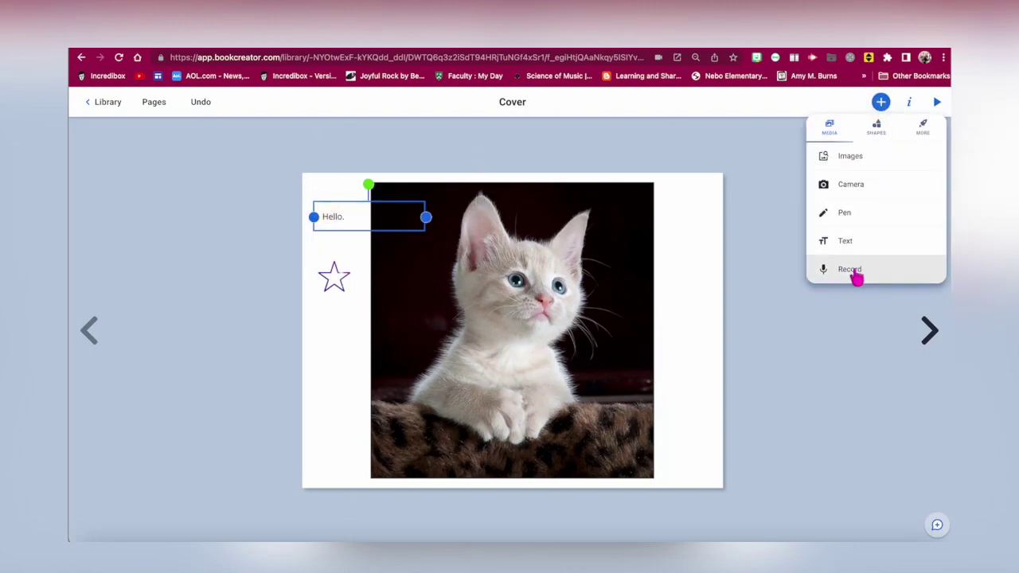
pyautogui.click(853, 270)
pyautogui.click(885, 102)
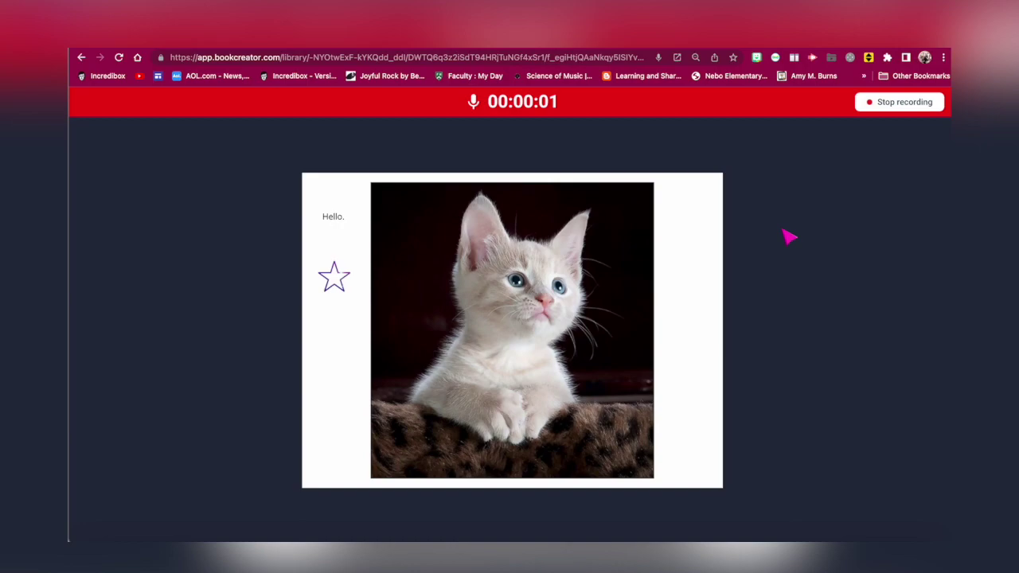
pyautogui.click(887, 107)
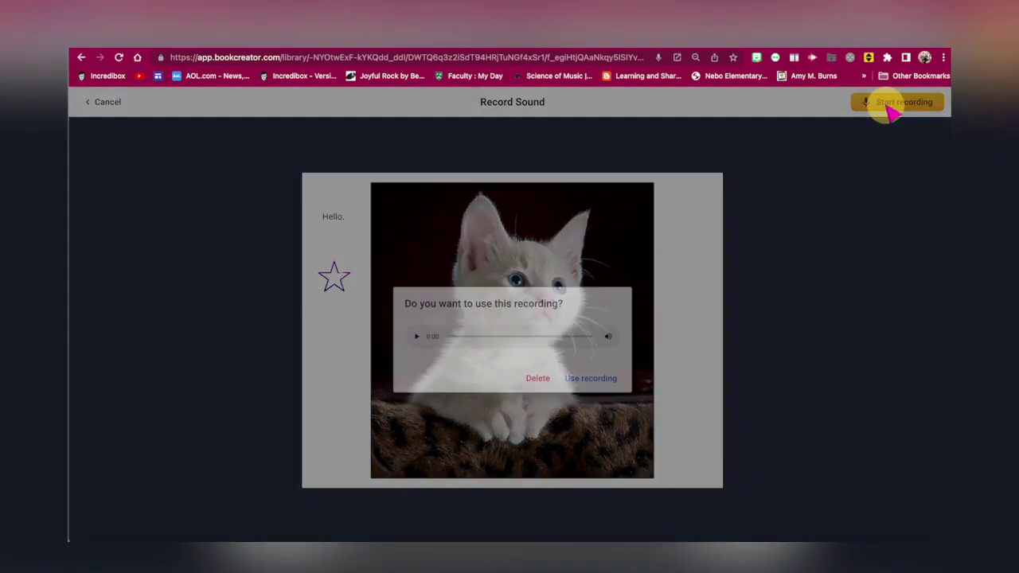
pyautogui.click(573, 356)
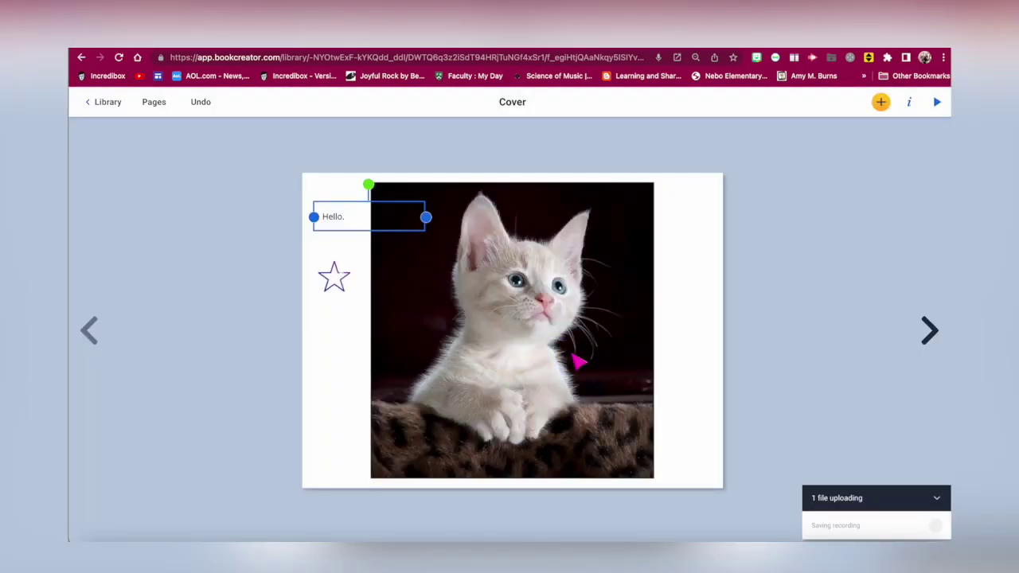
pyautogui.click(511, 334)
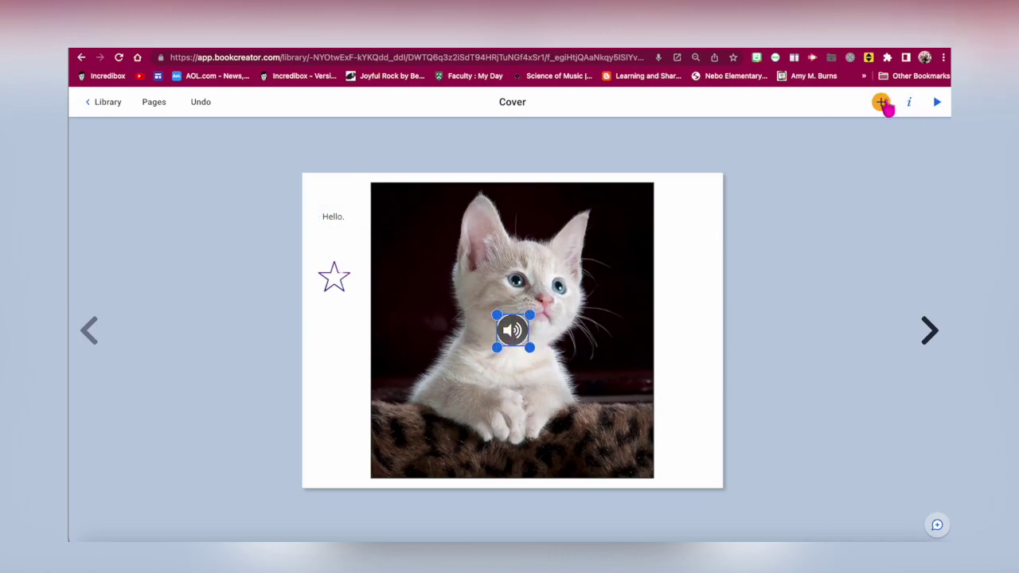
# - Add a thought bubble at the upper right with the 'Hello.' text in front of it
pyautogui.click(880, 102)
pyautogui.click(879, 129)
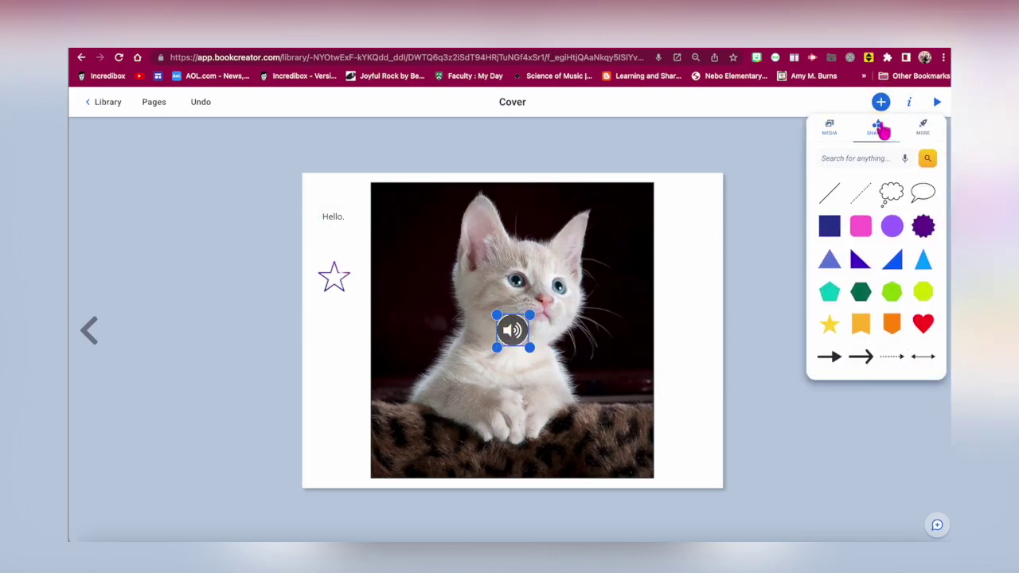
pyautogui.click(891, 202)
pyautogui.moveTo(557, 315); pyautogui.dragTo(698, 199)
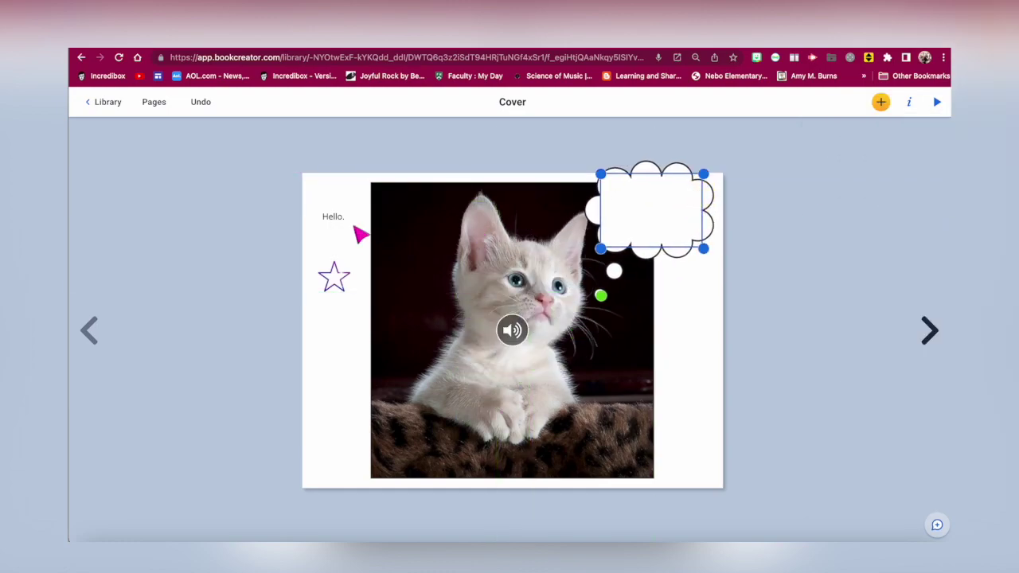
pyautogui.moveTo(331, 217); pyautogui.dragTo(637, 221)
pyautogui.click(908, 109)
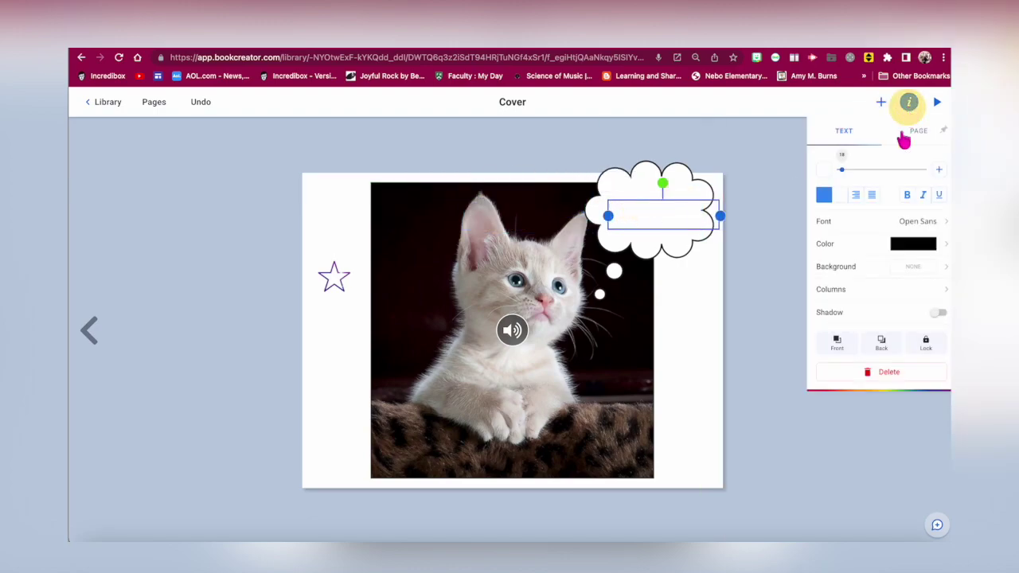
pyautogui.click(837, 349)
# - Add a 'trumpet' shape at the kitten's whiskers and colour it yellow
pyautogui.click(881, 102)
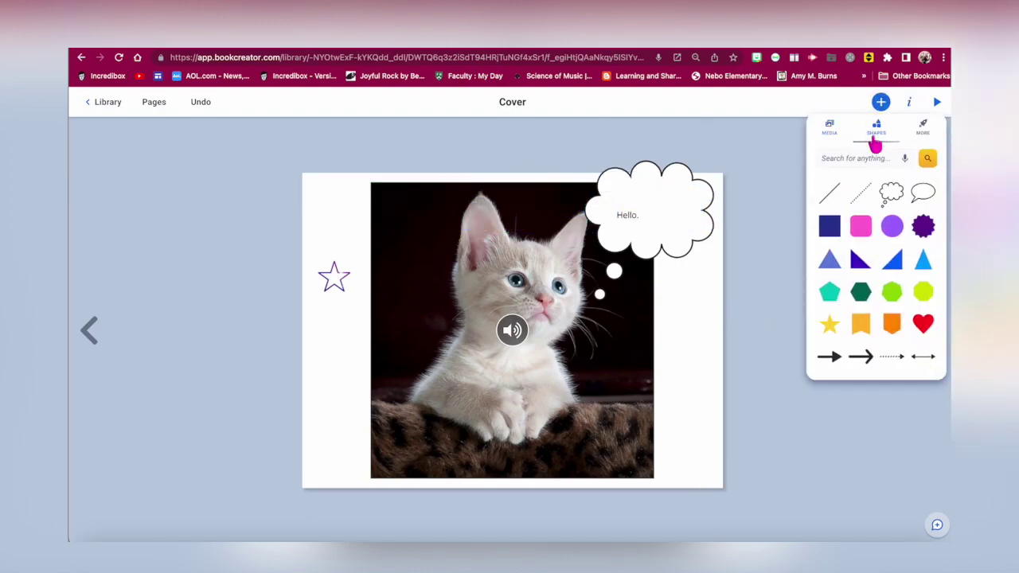
pyautogui.write('trumpet')
pyautogui.press('Return')
pyautogui.click(832, 198)
pyautogui.moveTo(532, 332); pyautogui.dragTo(611, 322)
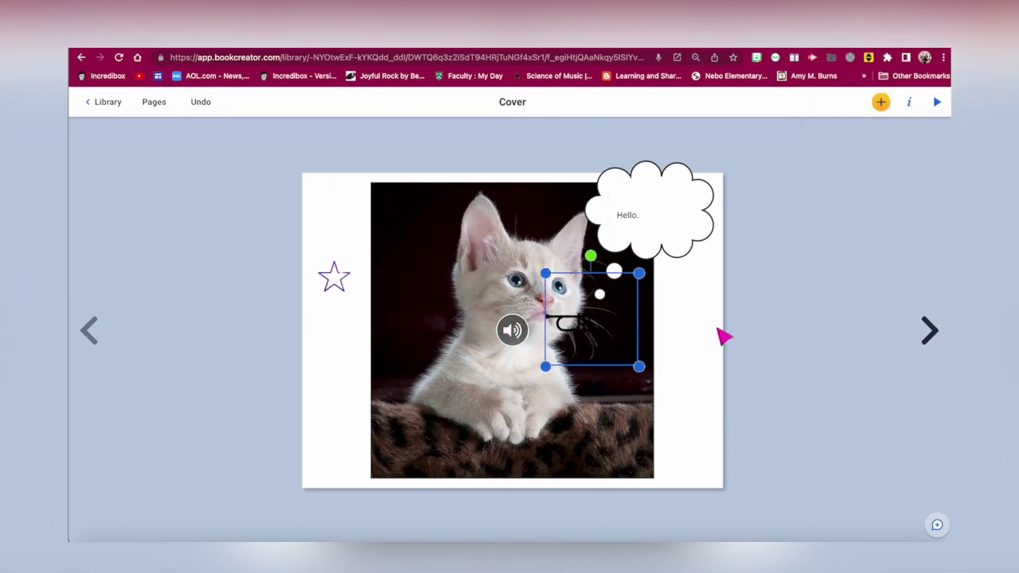
pyautogui.click(908, 102)
pyautogui.click(872, 215)
pyautogui.click(884, 204)
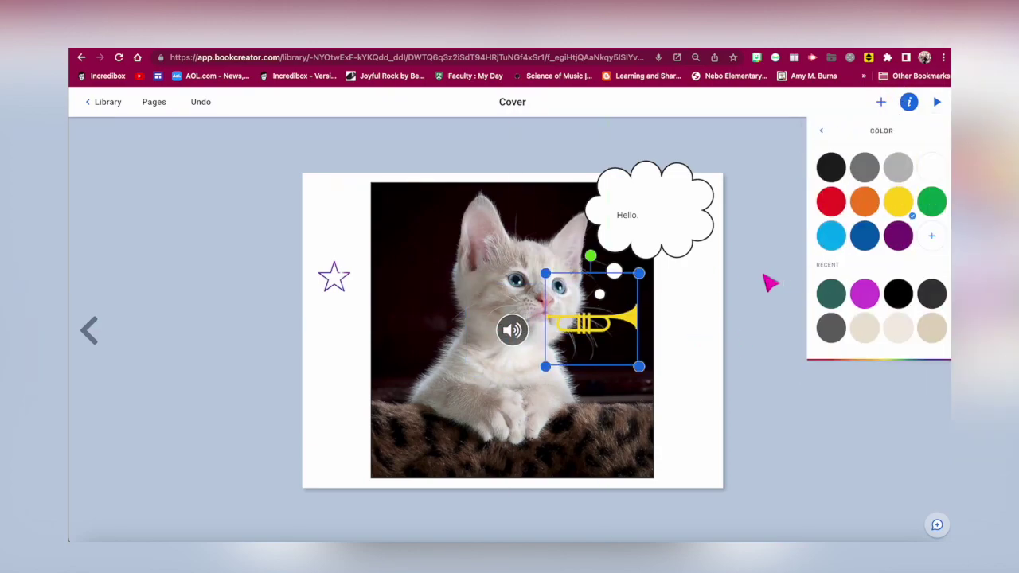
pyautogui.click(770, 281)
pyautogui.click(880, 102)
pyautogui.click(924, 129)
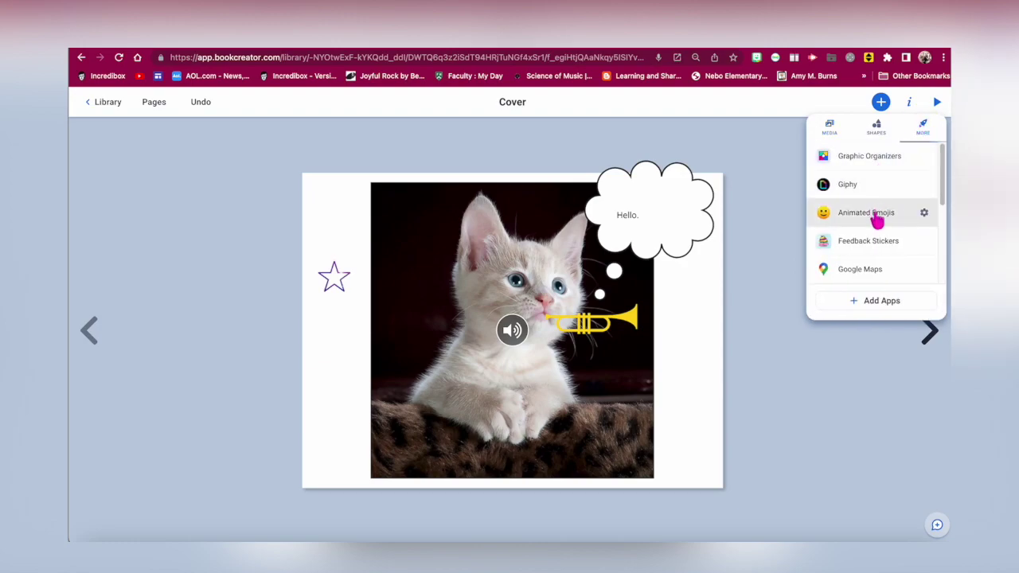
# - Create a Kids Zone adventures design in Canva and add it to the book
pyautogui.scroll(-5, 876, 223)
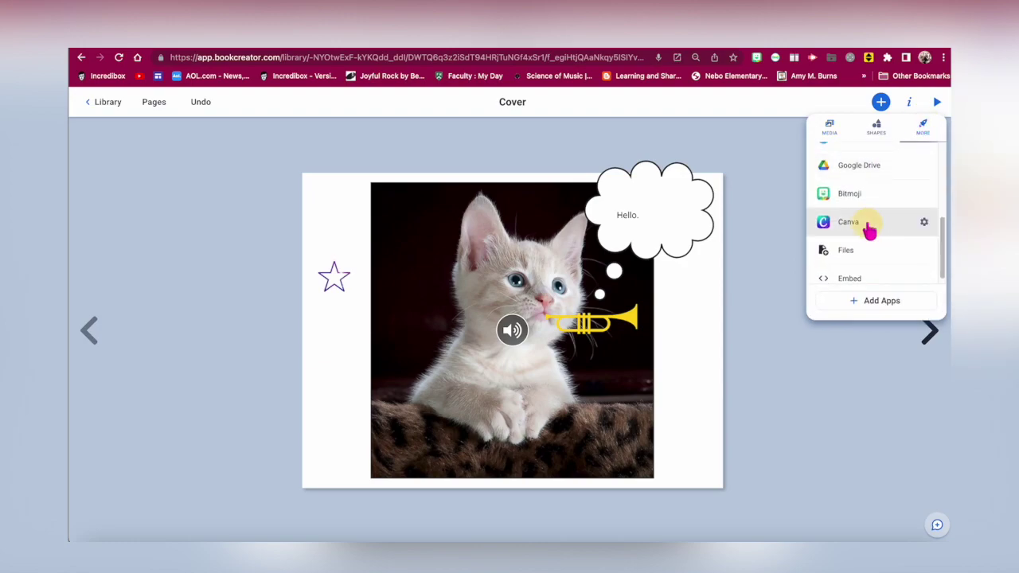
pyautogui.click(870, 227)
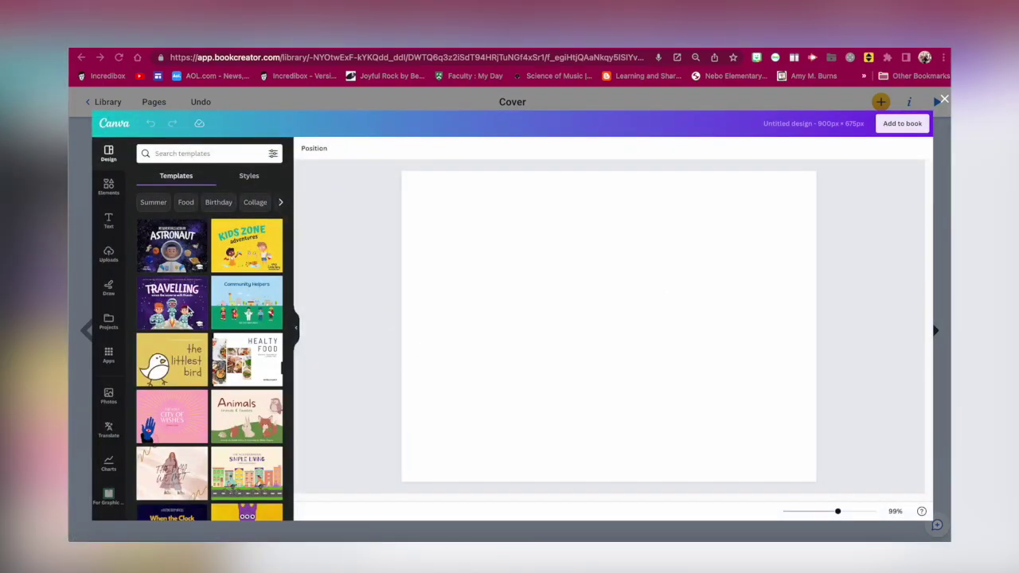
pyautogui.click(253, 253)
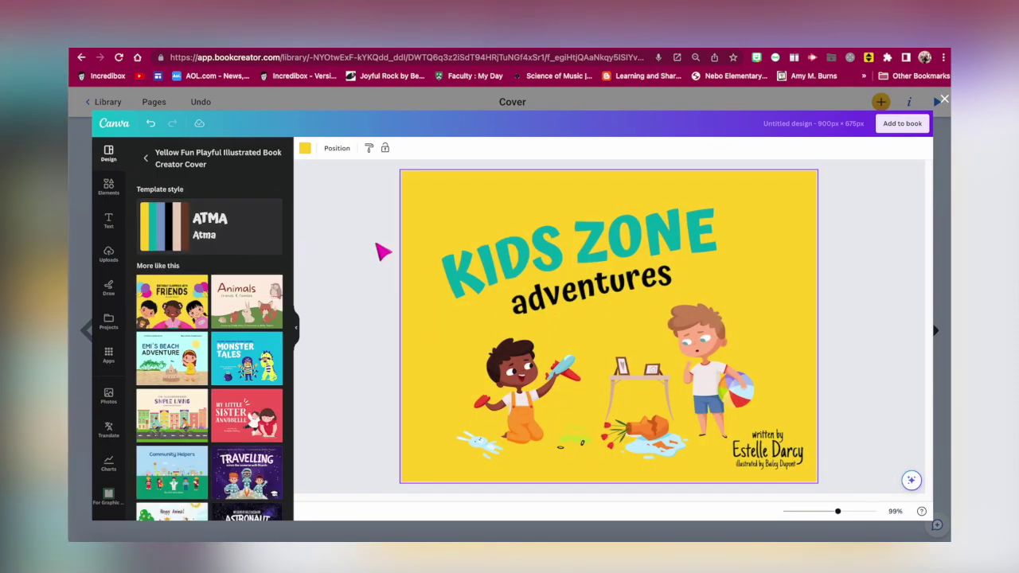
pyautogui.click(905, 125)
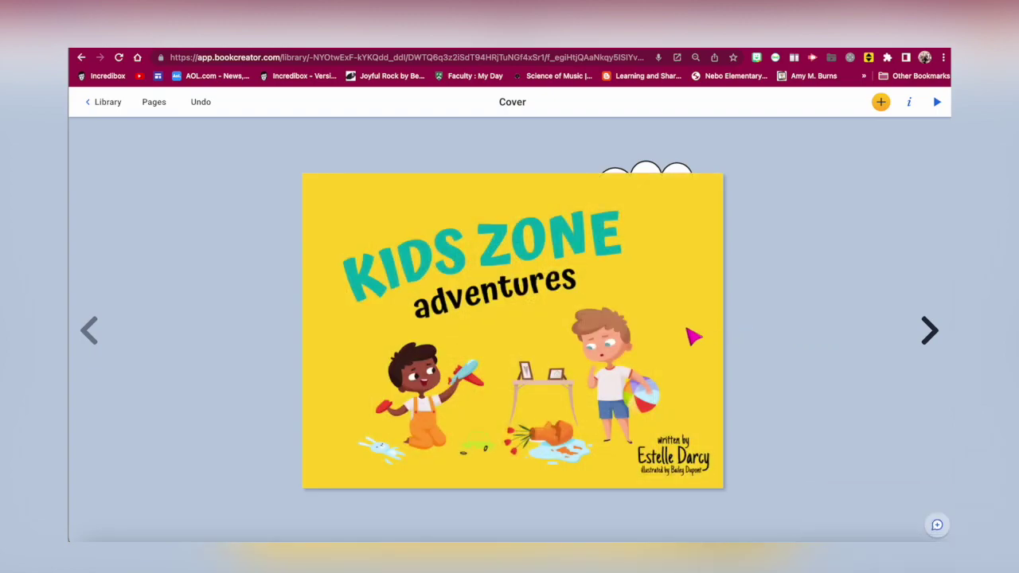
# - Move the Kids Zone image off the cover and paste it onto page 2
pyautogui.click(612, 328)
pyautogui.press('Delete')
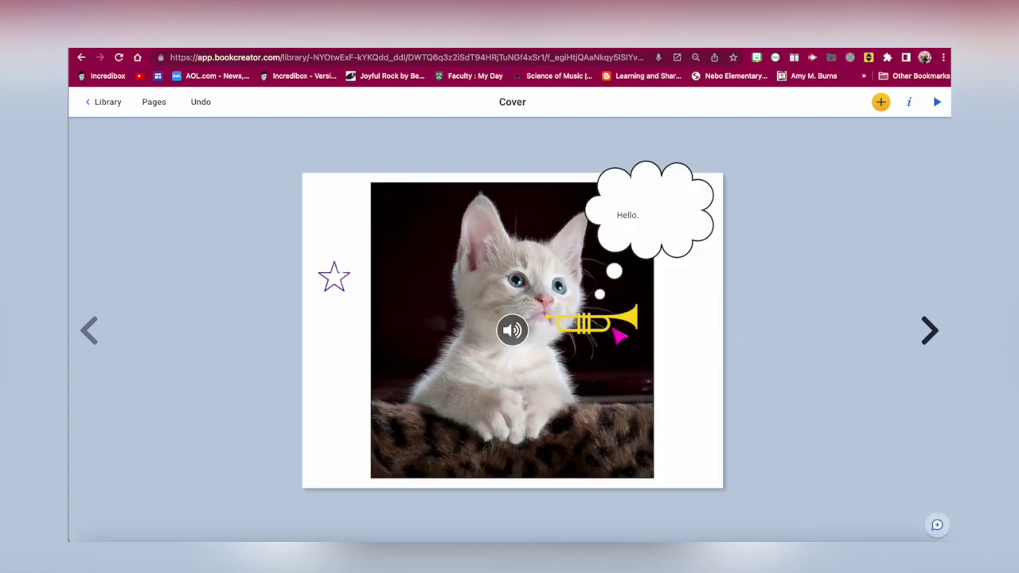
pyautogui.click(931, 335)
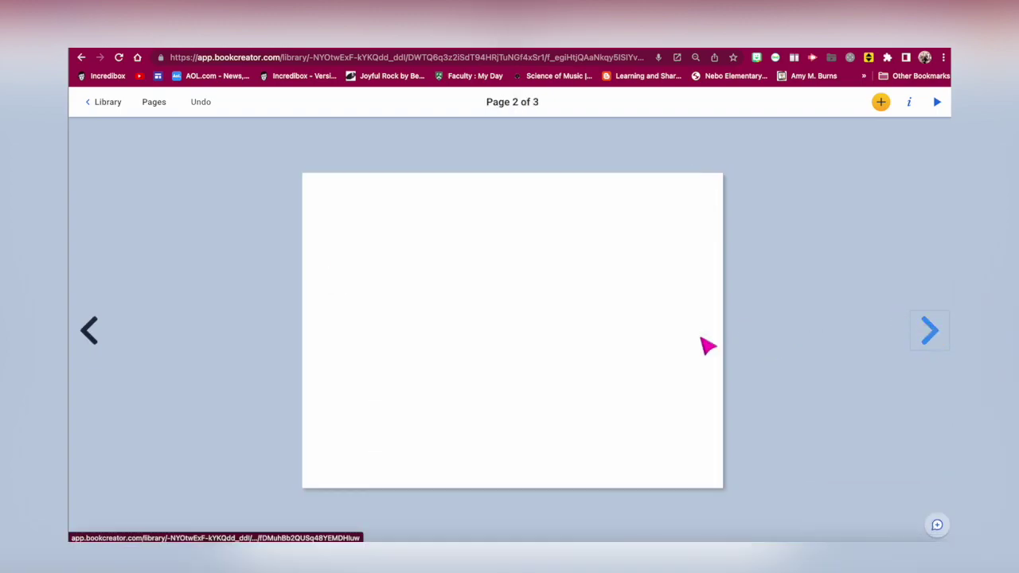
pyautogui.click(637, 325)
pyautogui.hotkey('ctrl', 'v')
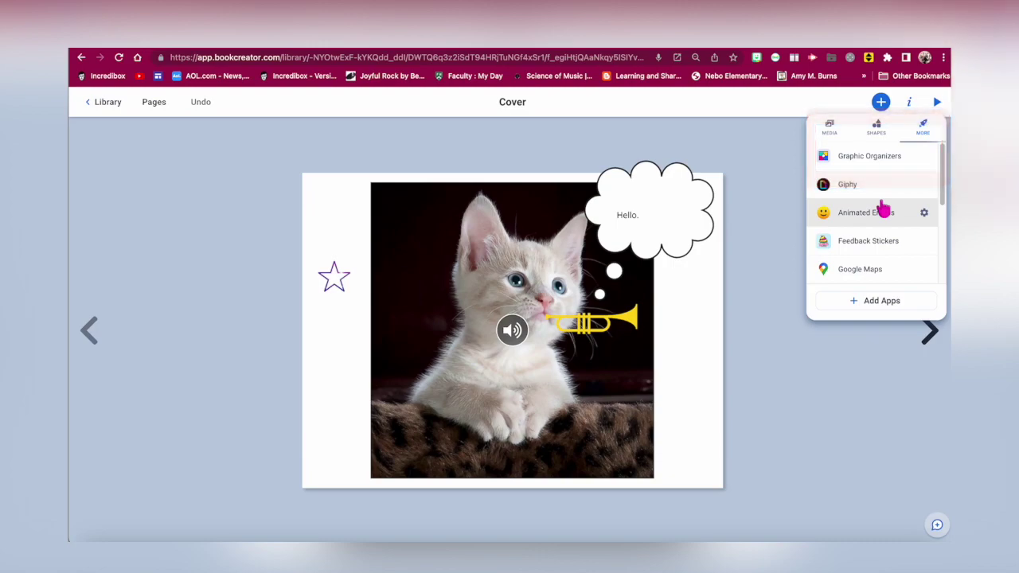
pyautogui.scroll(-3, 860, 231)
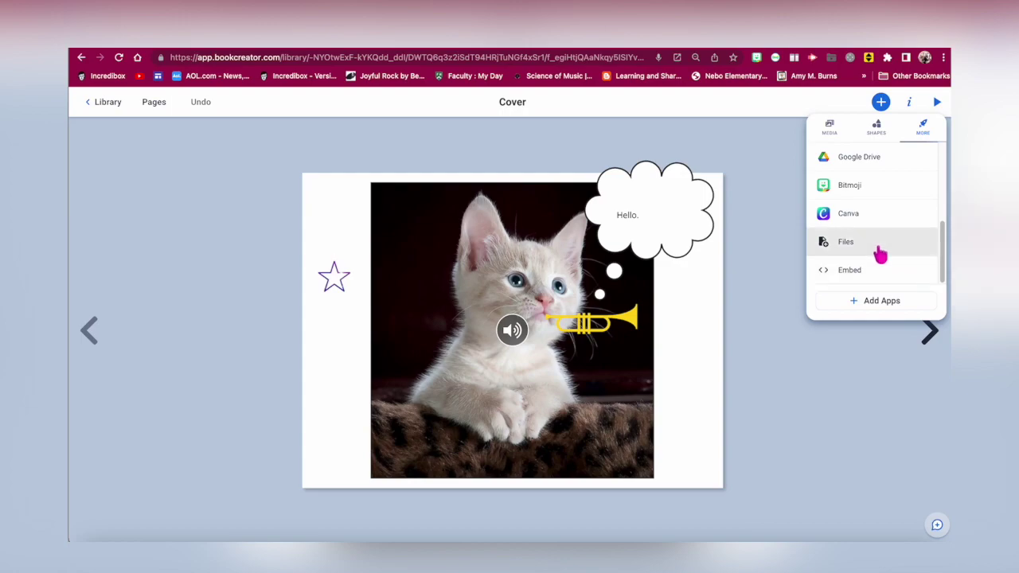
pyautogui.scroll(5, 880, 262)
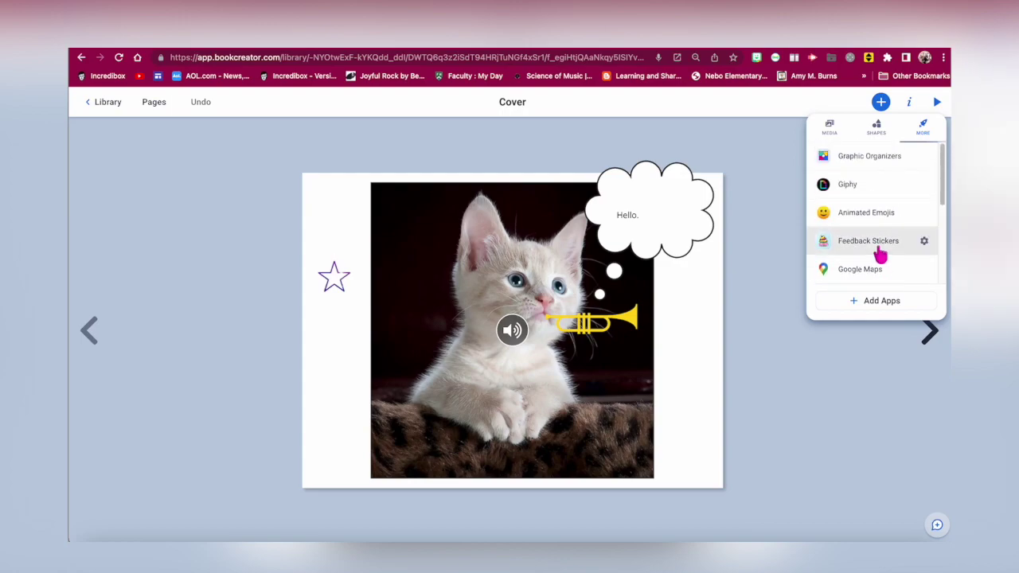
pyautogui.click(840, 365)
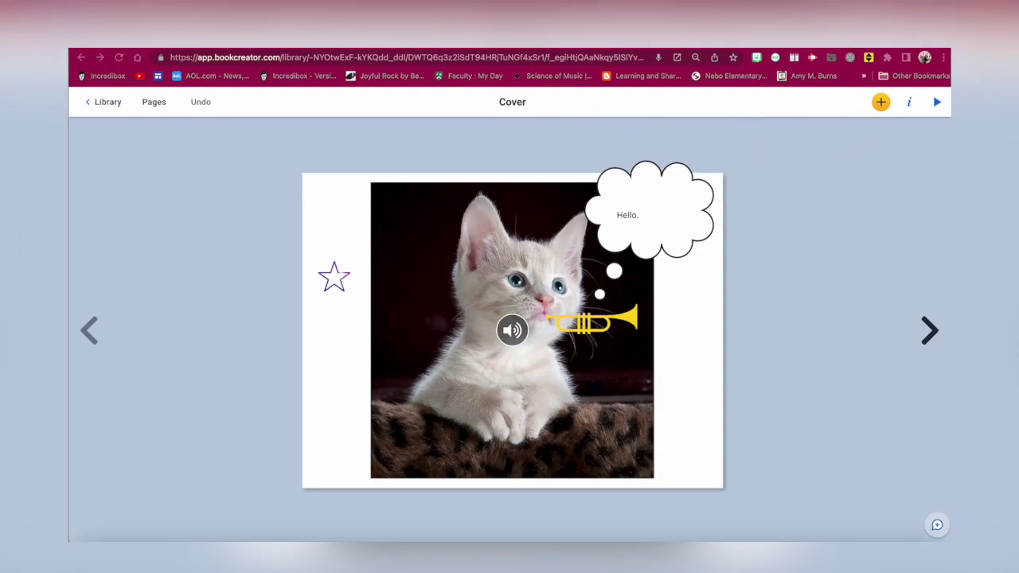
# - Return to the library and glance at The Life of Beethoven's options menu
pyautogui.click(108, 103)
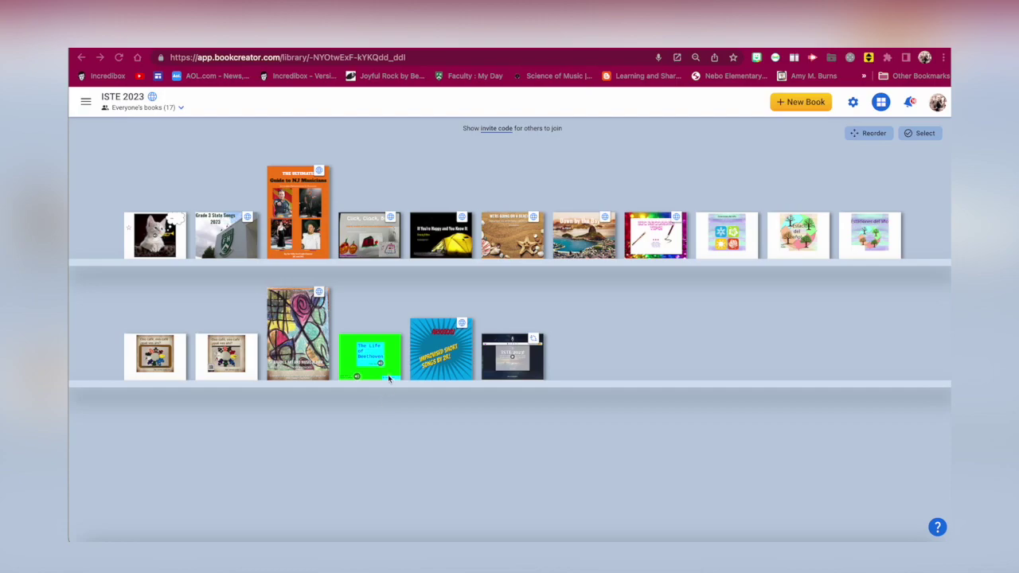
pyautogui.moveTo(394, 378)
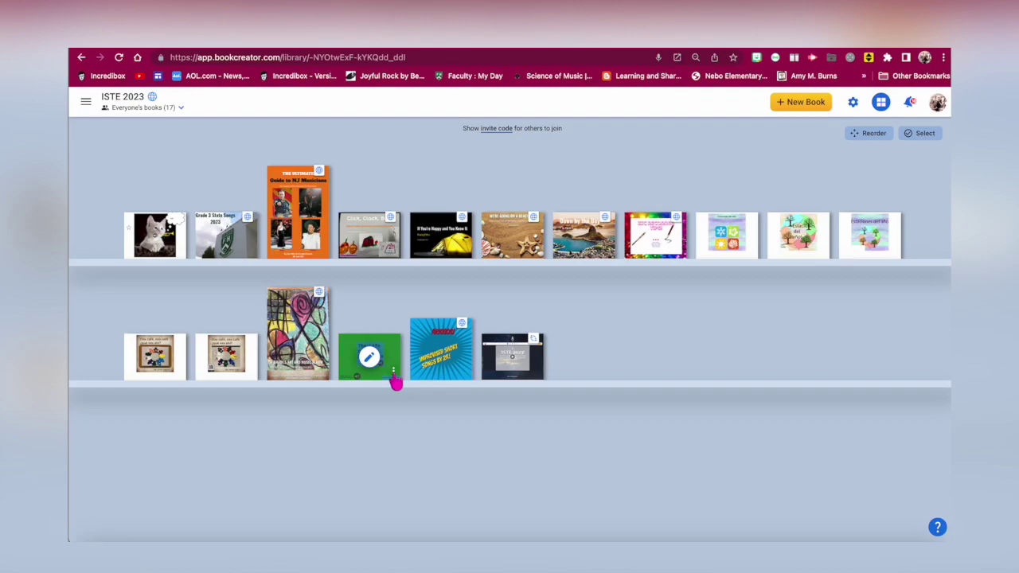
pyautogui.click(394, 372)
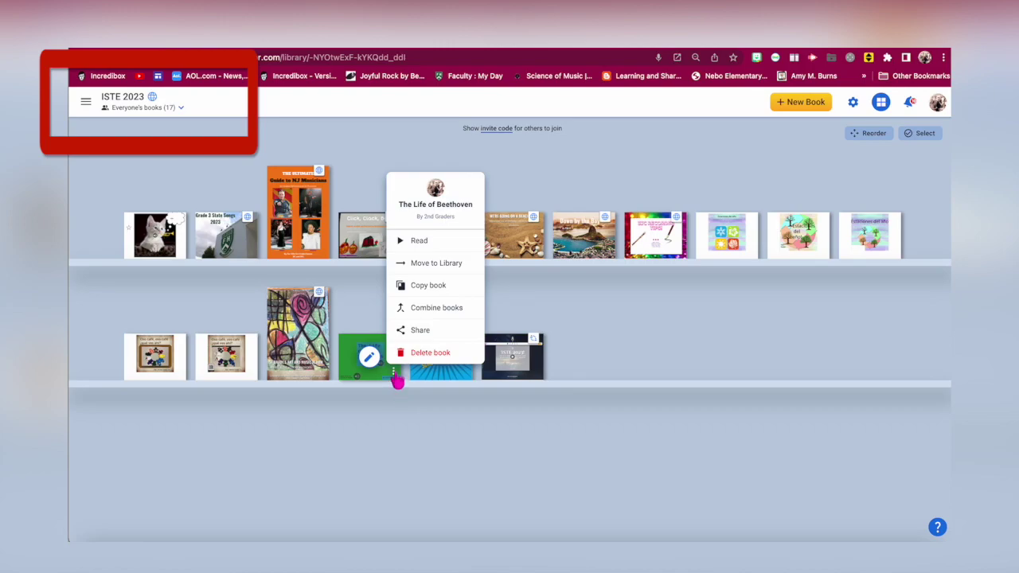
pyautogui.click(665, 296)
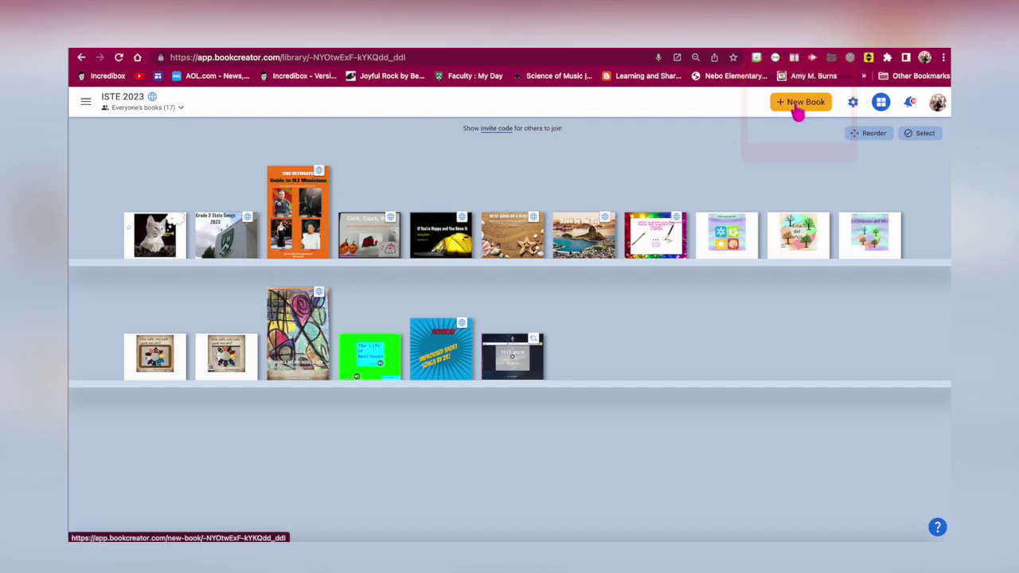
# - Read 3JC Recorder Tips! through page 4, then go back to the library shelf
pyautogui.click(660, 247)
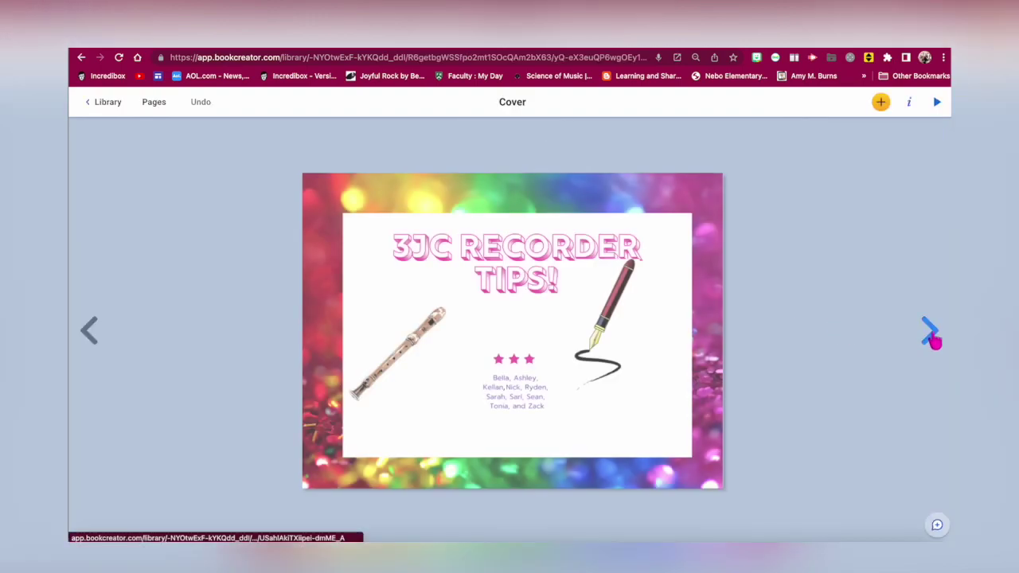
pyautogui.click(931, 335)
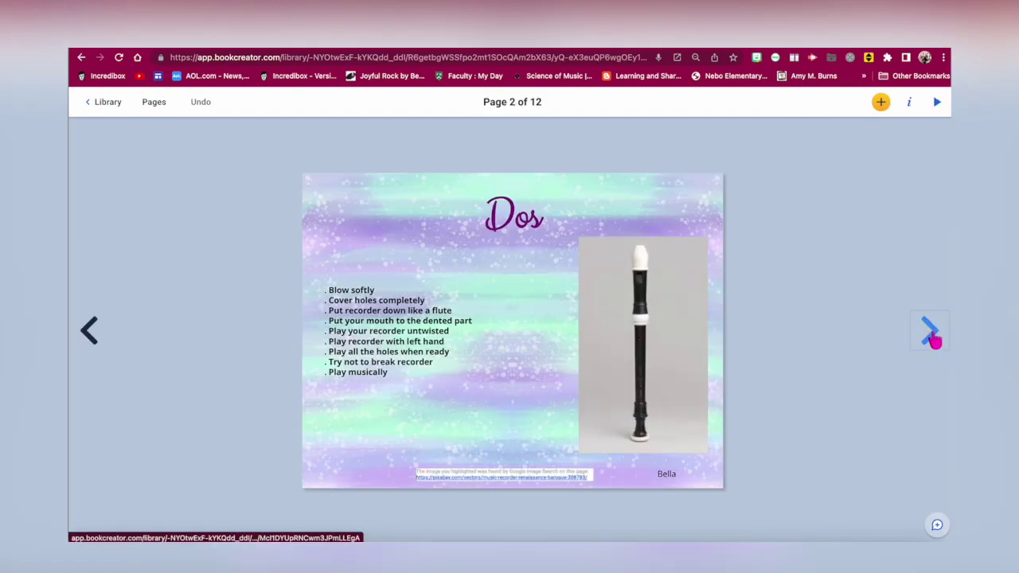
pyautogui.click(932, 334)
pyautogui.click(931, 334)
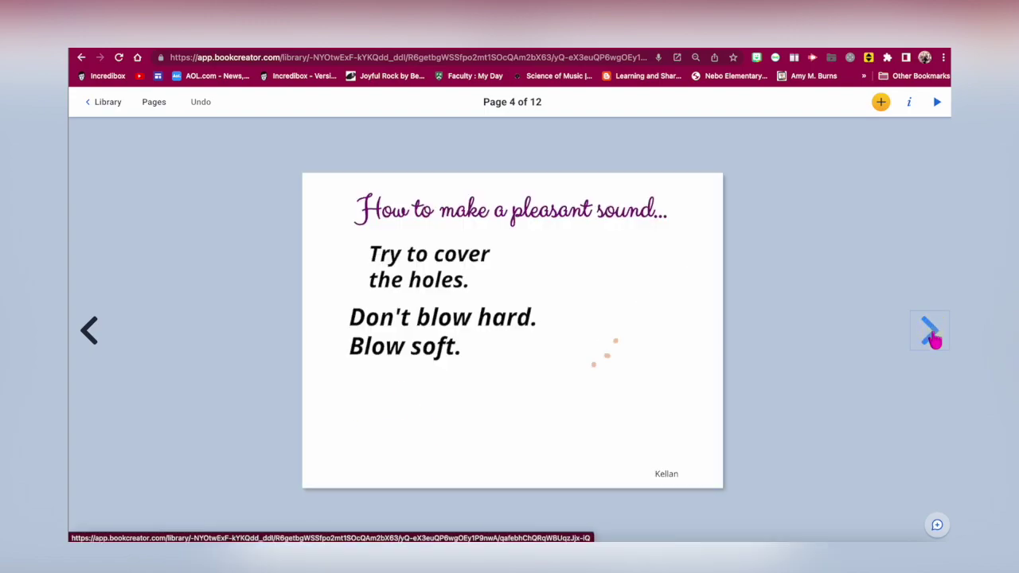
pyautogui.click(108, 103)
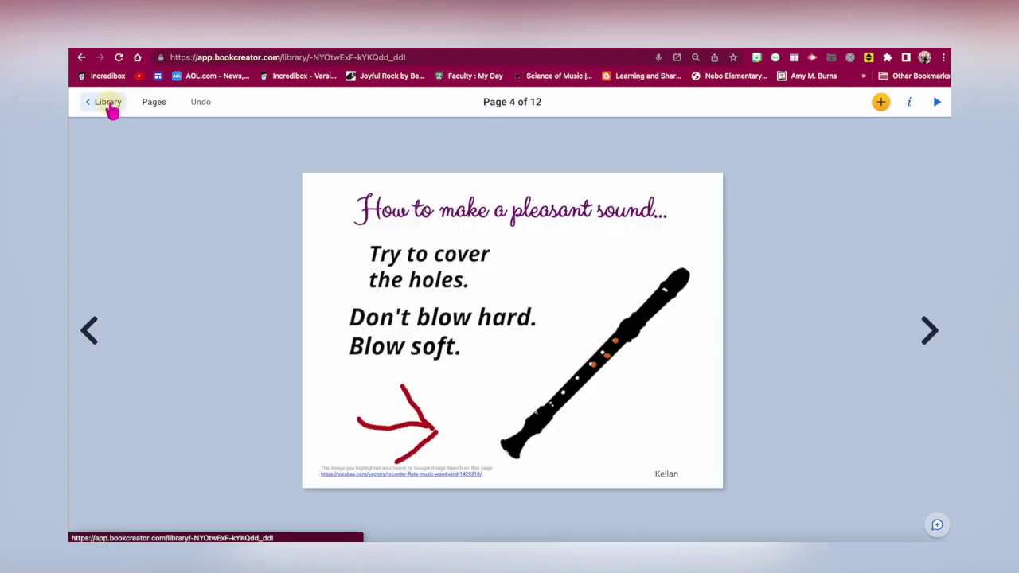
pyautogui.click(359, 157)
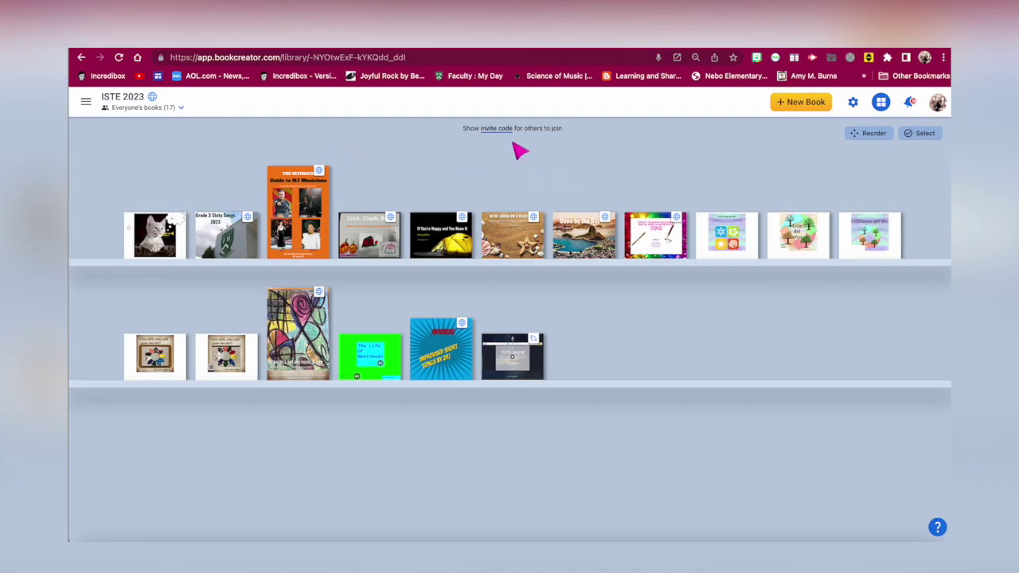
# - Use Collaborate on The Life of Beethoven to start collaboration for the whole library
pyautogui.click(396, 371)
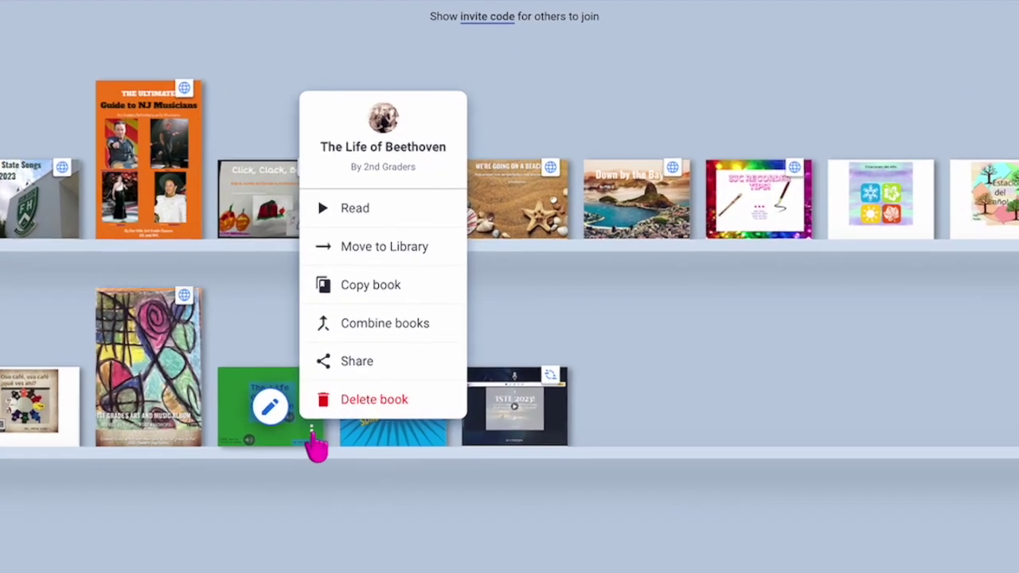
pyautogui.scroll(-3, 298, 398)
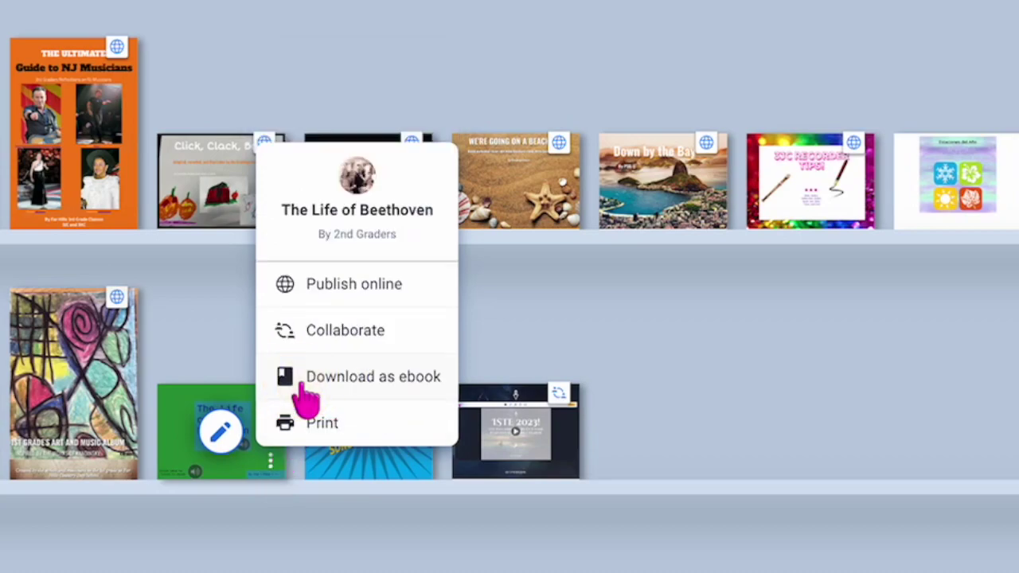
pyautogui.click(317, 343)
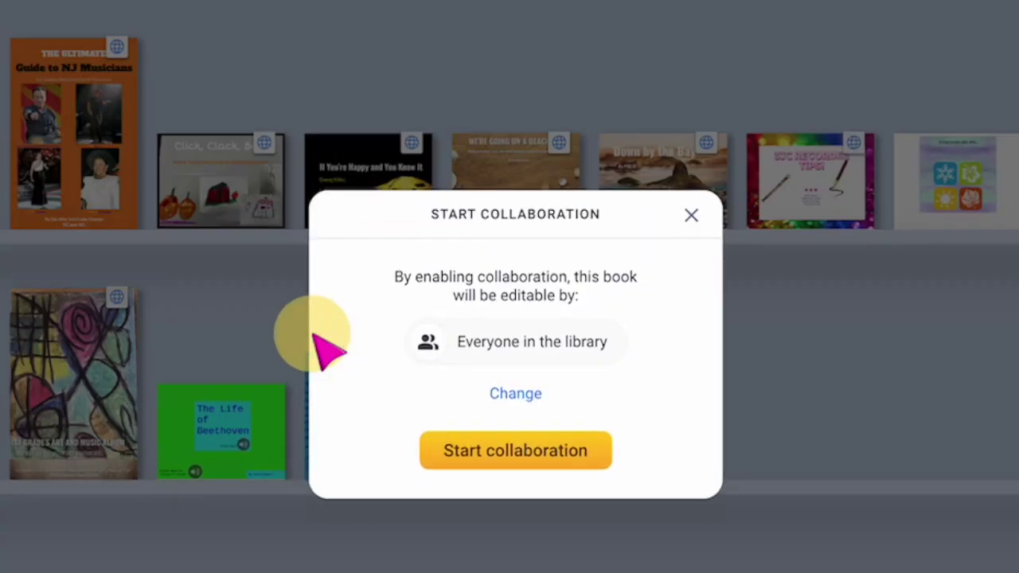
pyautogui.click(491, 471)
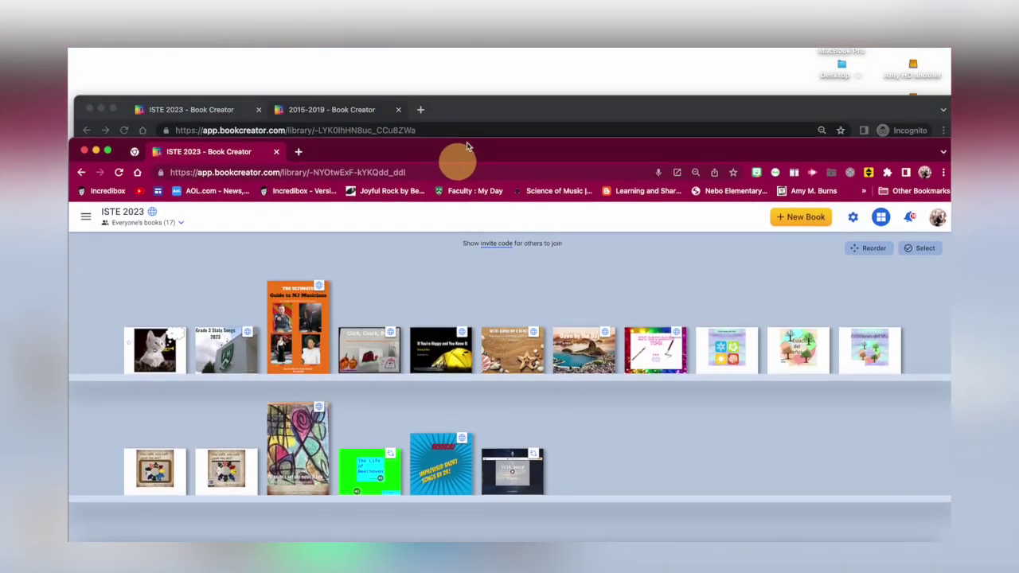
# - Rearrange the two browser windows so the 2015-2019 library window is in front
pyautogui.click(480, 114)
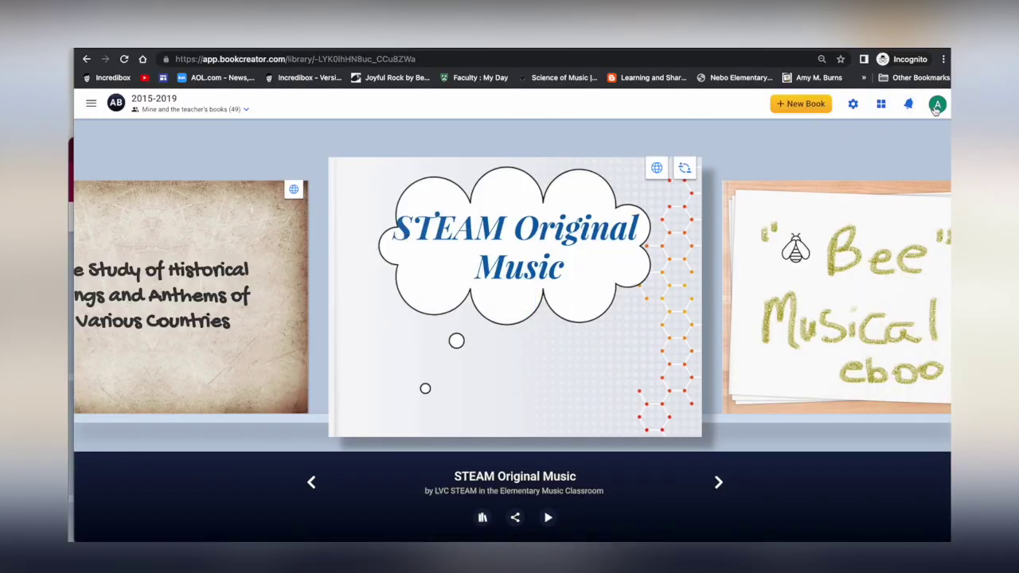
pyautogui.click(938, 103)
pyautogui.click(937, 104)
pyautogui.moveTo(478, 51); pyautogui.dragTo(580, 51)
pyautogui.click(132, 301)
pyautogui.moveTo(469, 151); pyautogui.dragTo(471, 34)
pyautogui.click(937, 105)
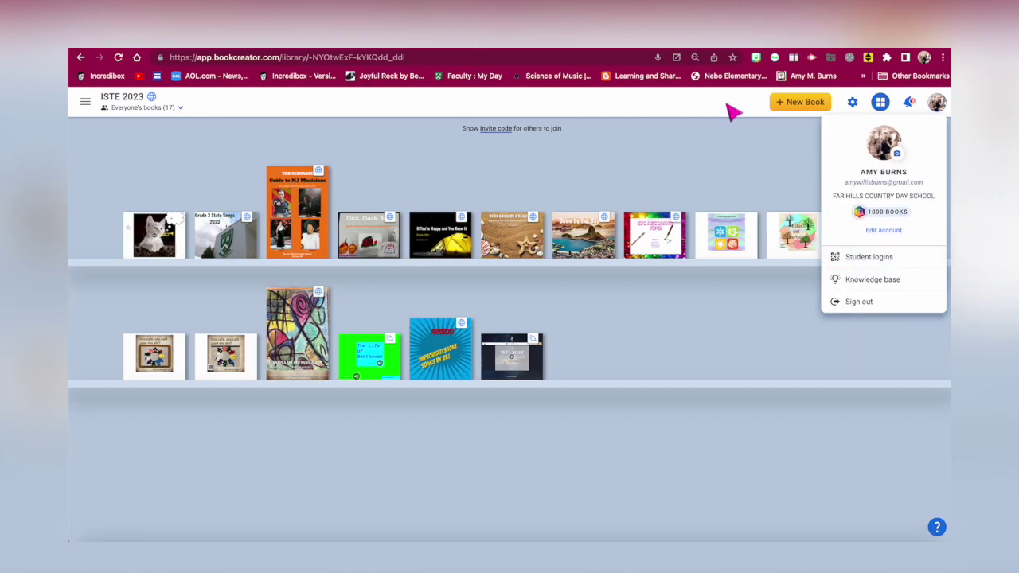
pyautogui.click(575, 172)
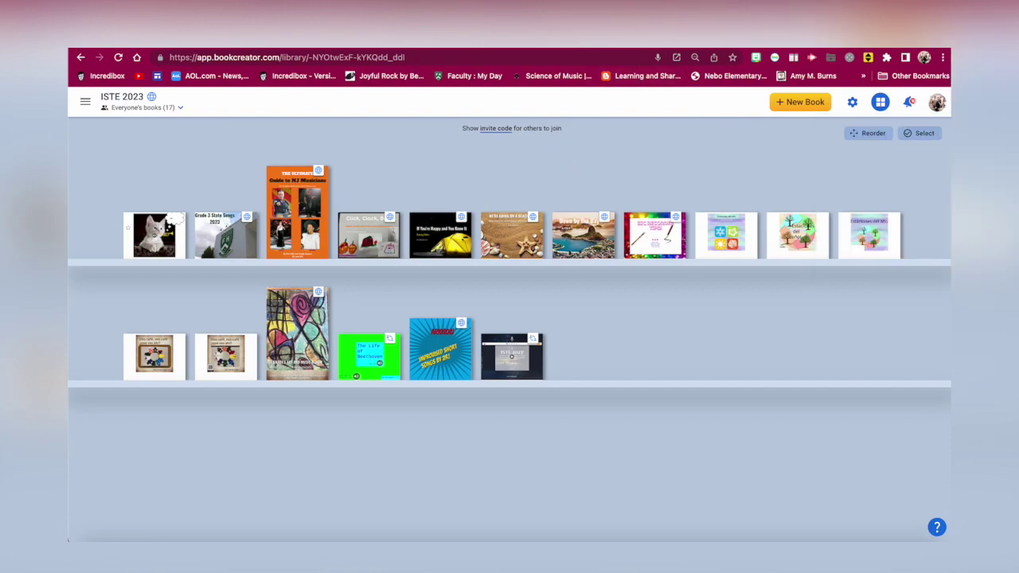
pyautogui.moveTo(563, 38); pyautogui.dragTo(488, 48)
pyautogui.click(563, 47)
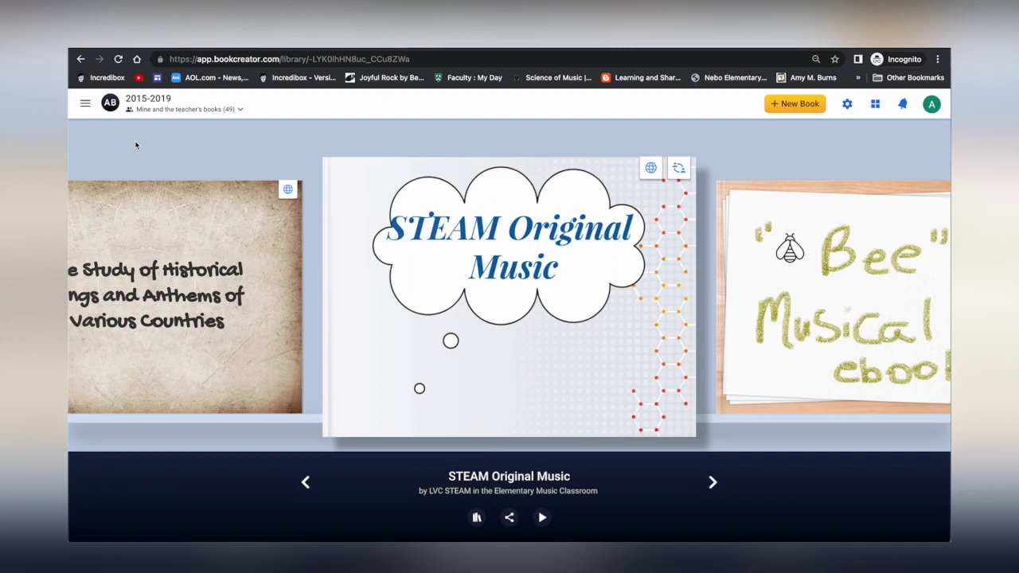
# - Open the ISTE 2023 library from the My libraries list
pyautogui.click(85, 105)
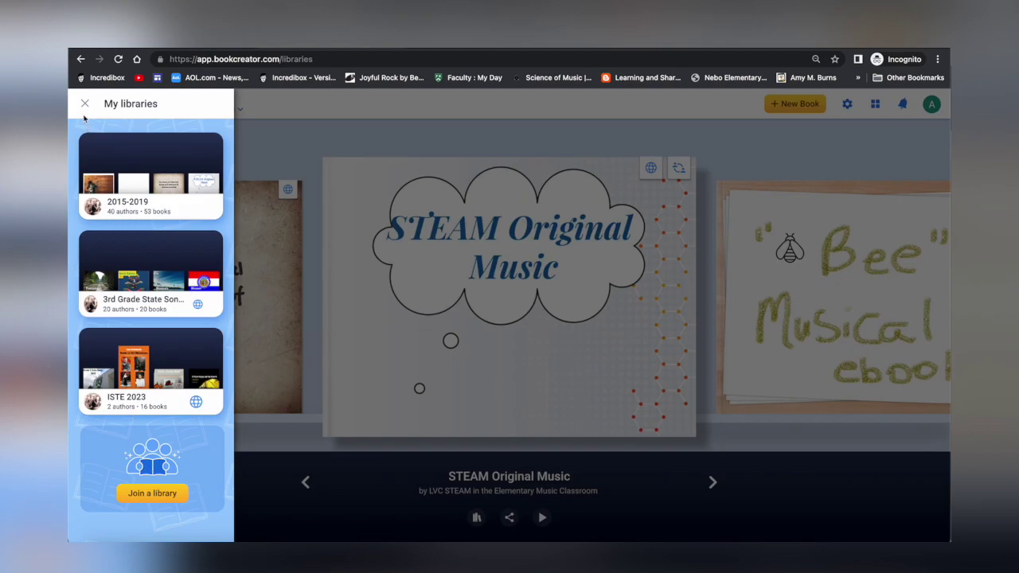
pyautogui.click(85, 105)
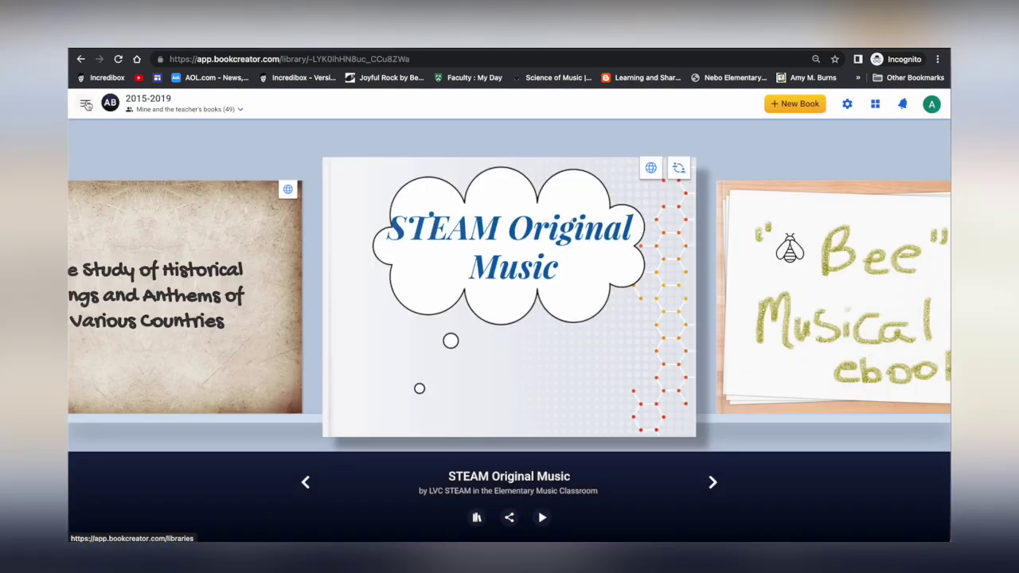
pyautogui.click(86, 105)
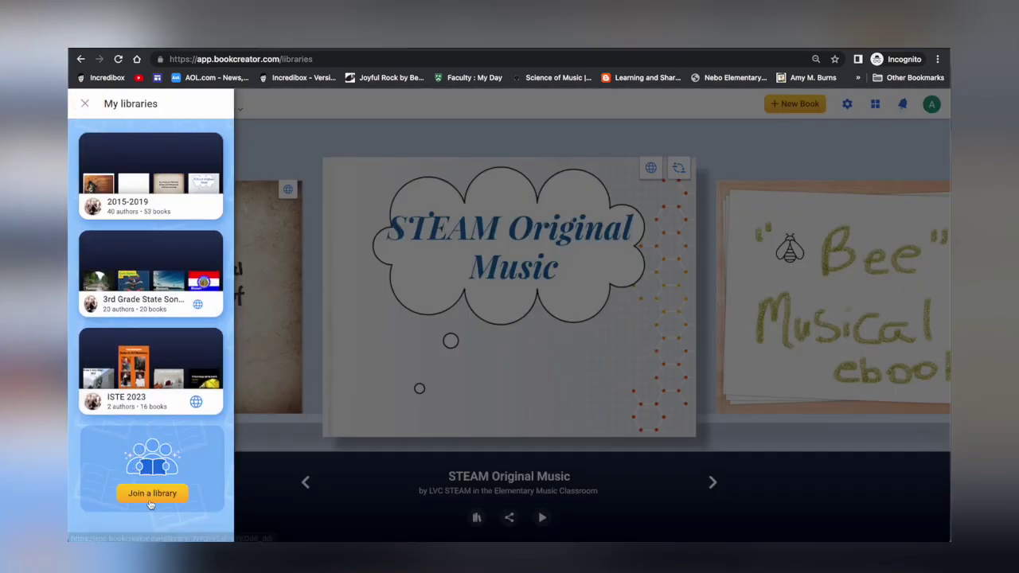
pyautogui.click(145, 383)
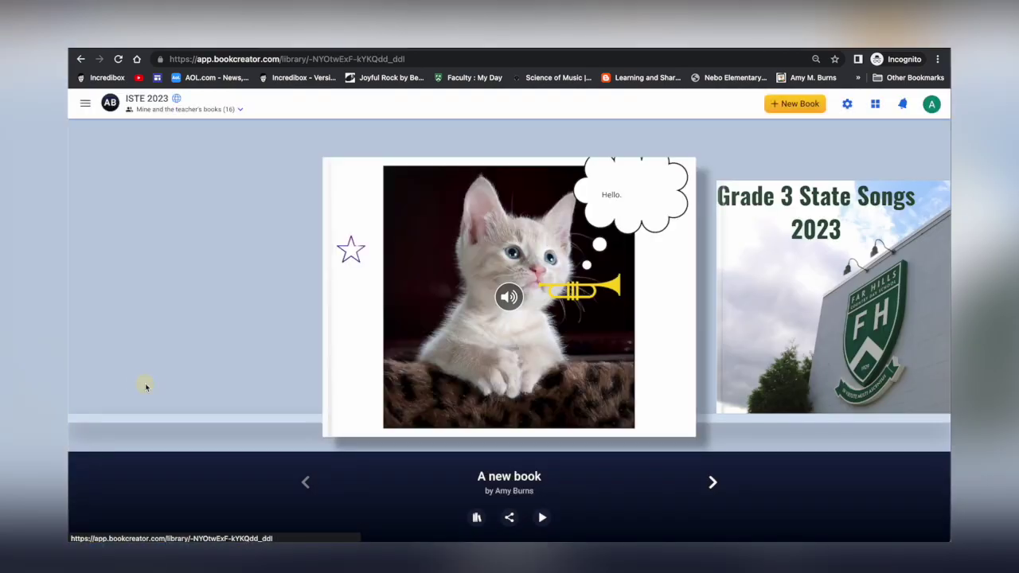
# - Browse five books forward in the carousel, then back to 'A new book'
pyautogui.click(714, 485)
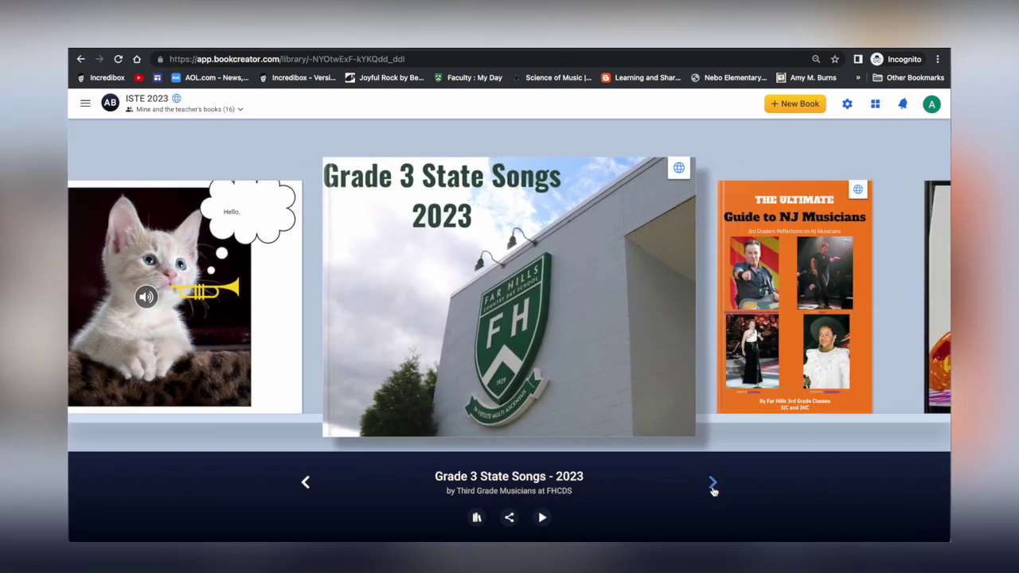
pyautogui.click(713, 485)
pyautogui.click(713, 485)
pyautogui.click(713, 485)
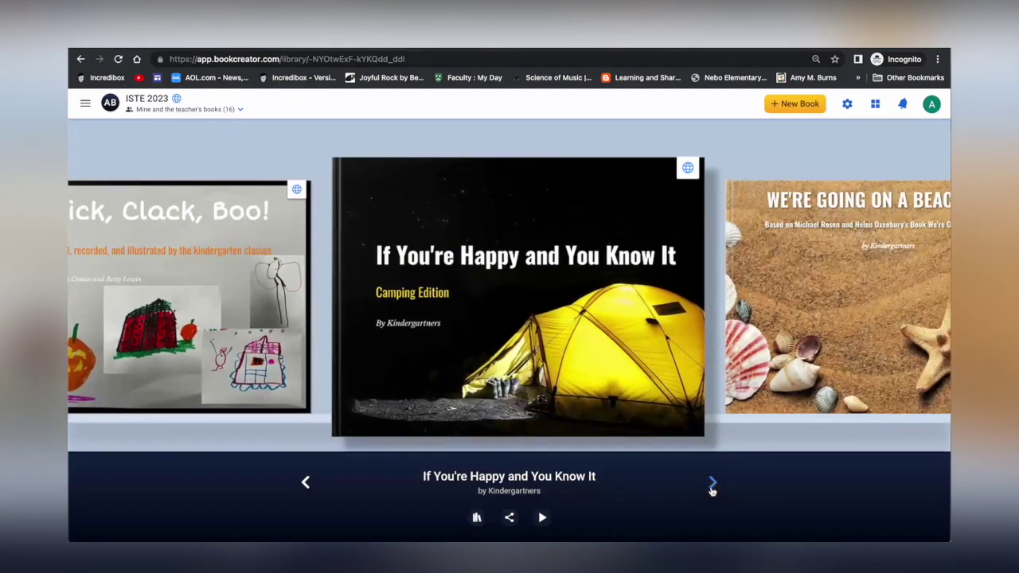
pyautogui.click(714, 485)
pyautogui.click(307, 484)
pyautogui.click(308, 483)
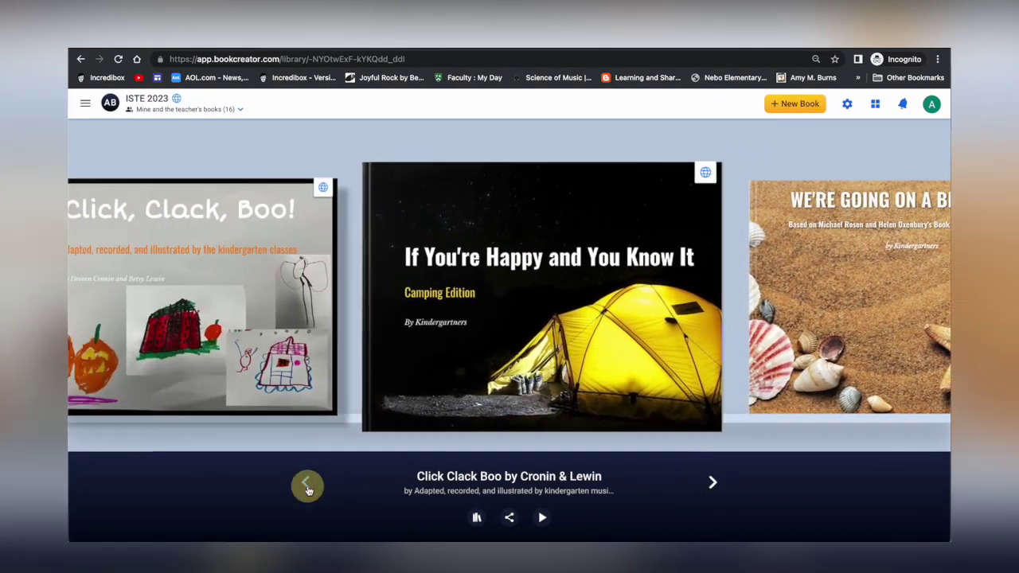
pyautogui.click(307, 483)
pyautogui.click(308, 485)
pyautogui.click(307, 486)
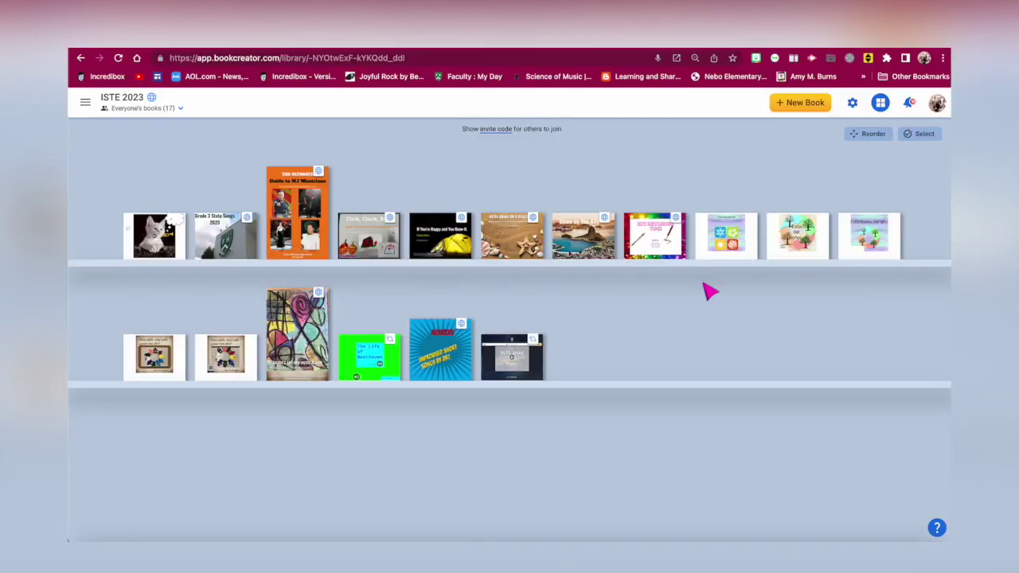
pyautogui.click(393, 372)
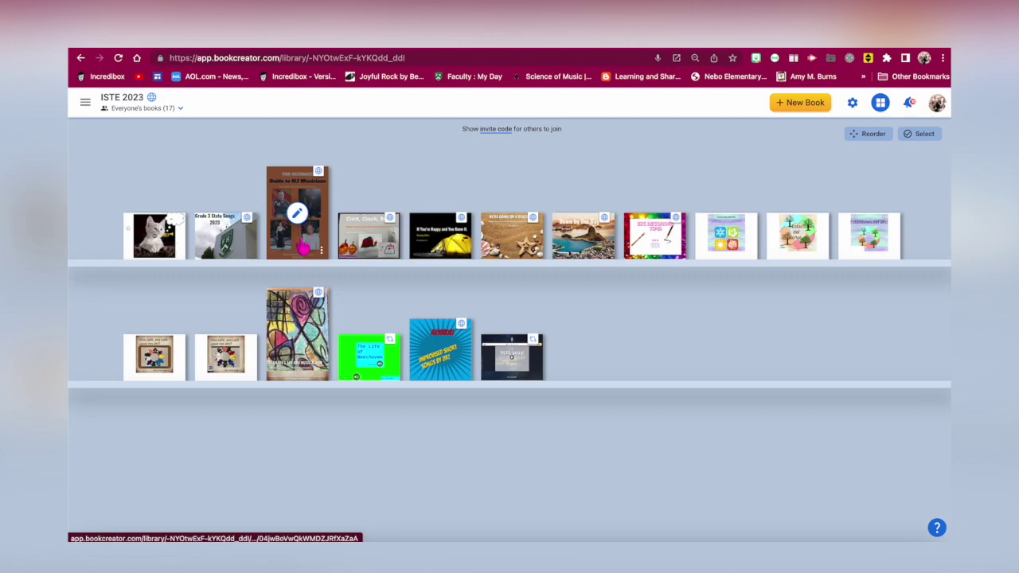
# - Open The Ultimate Guide to NJ Musicians and read the first musician's profile and Fast Facts pages
pyautogui.click(306, 243)
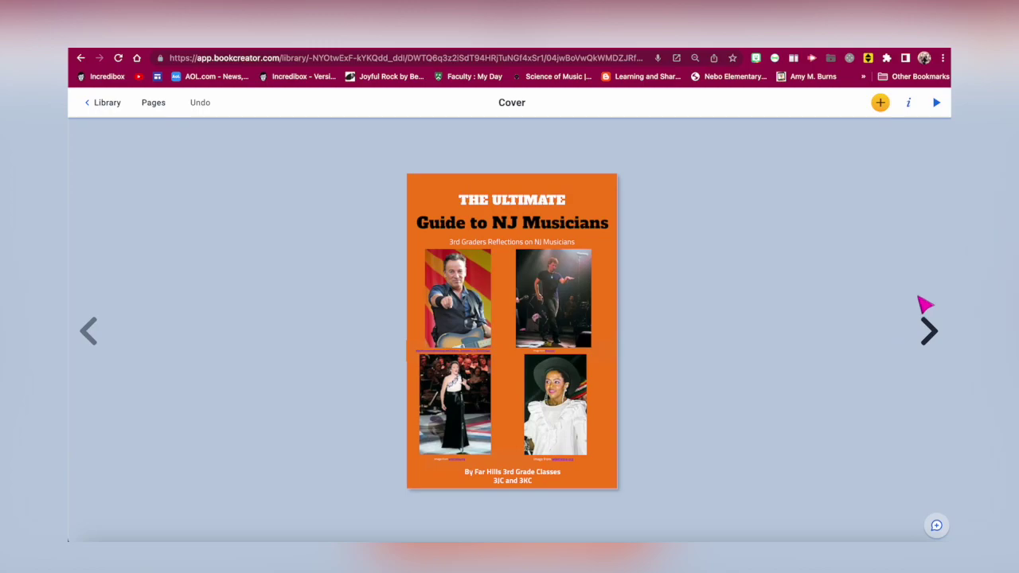
pyautogui.click(930, 335)
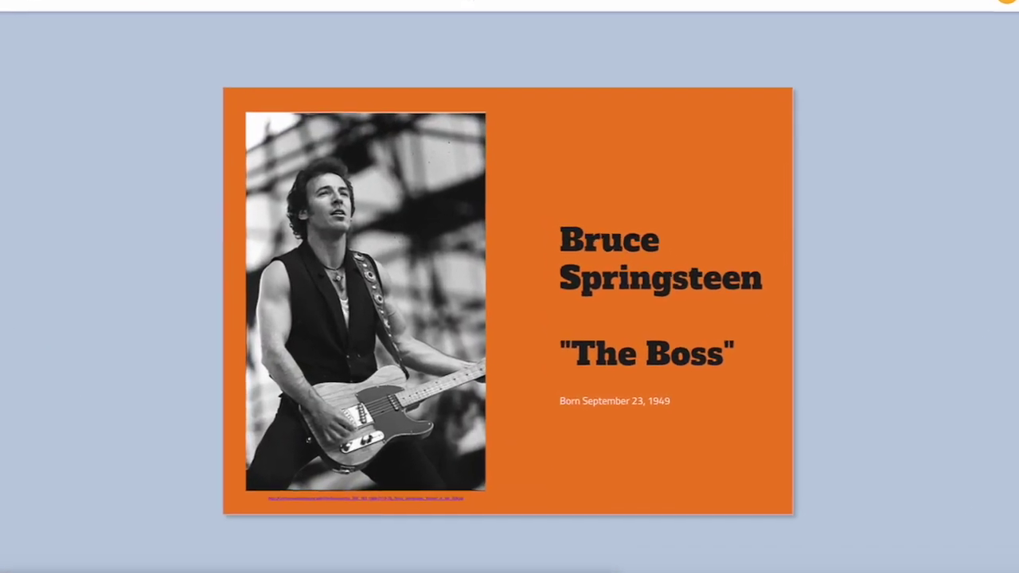
pyautogui.press('Right')
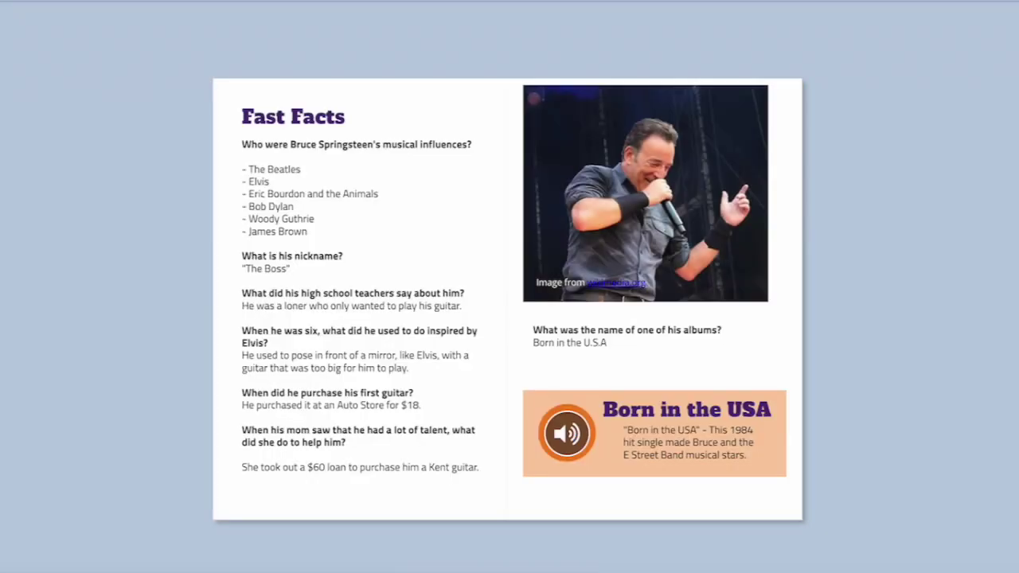
pyautogui.press('Right')
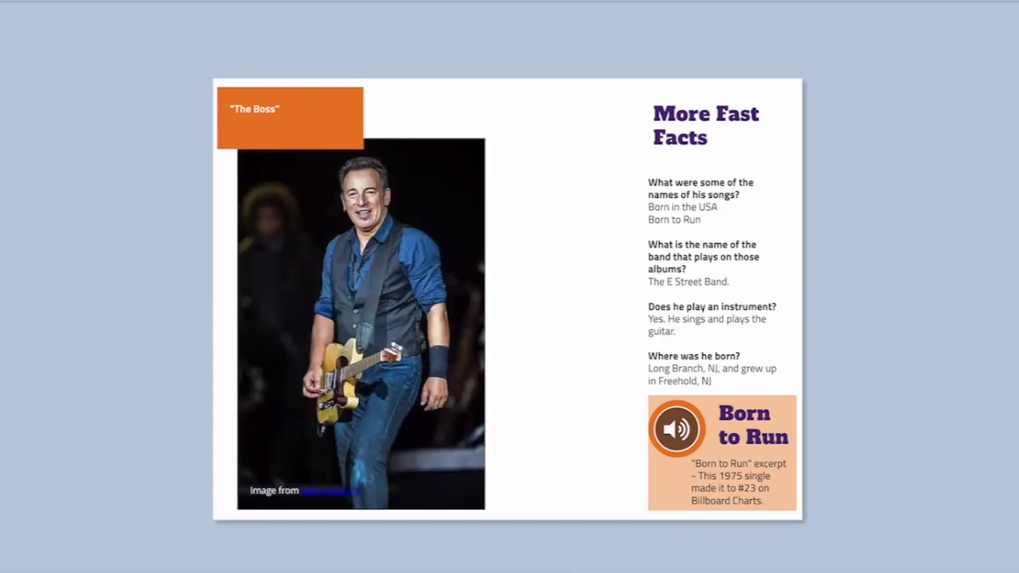
# - Page through the next musicians' profiles and Fast Facts to the Doo Wop (That Thing) page
pyautogui.press('Right')
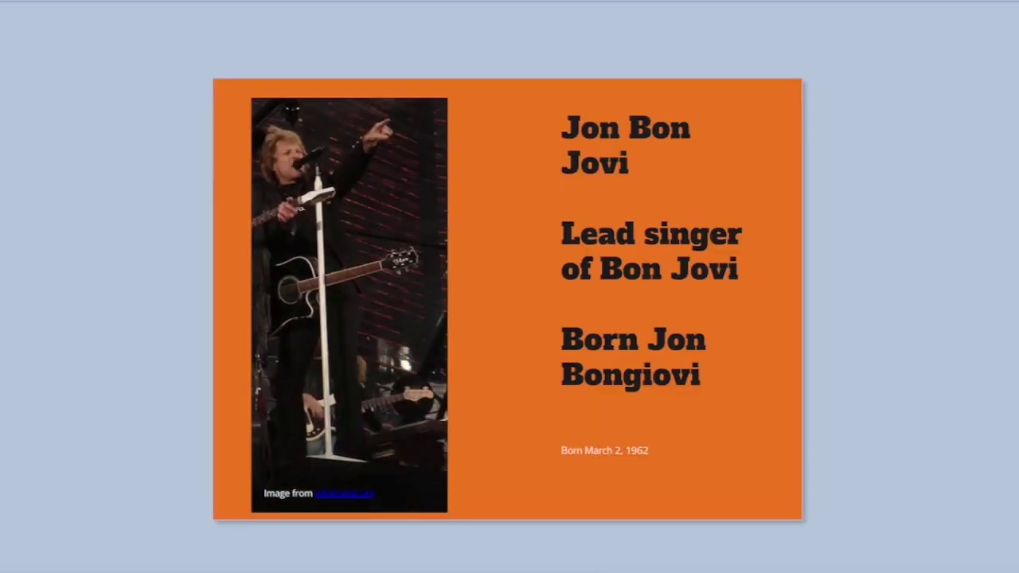
pyautogui.press('Right')
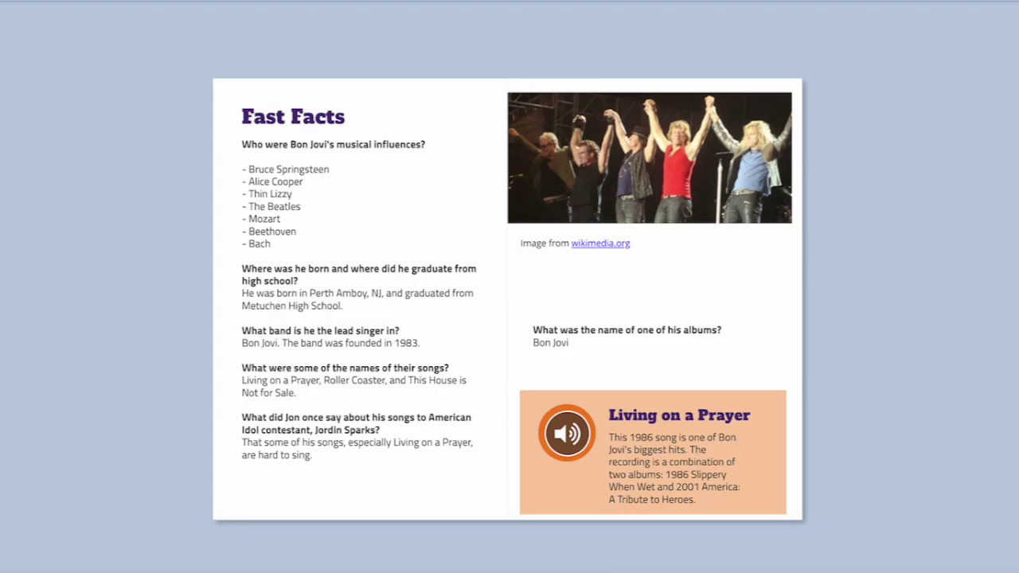
pyautogui.press('Right')
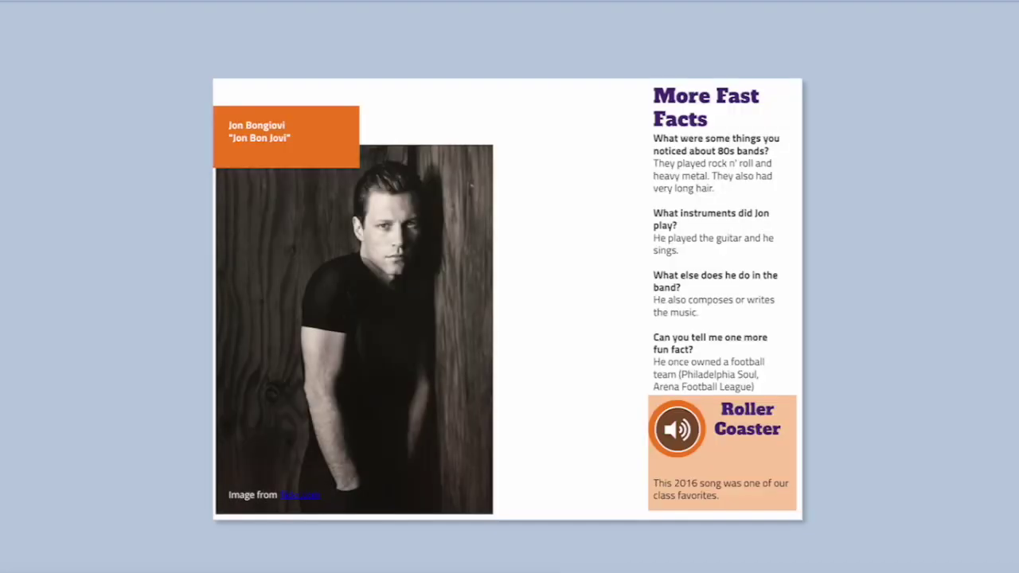
pyautogui.press('Right')
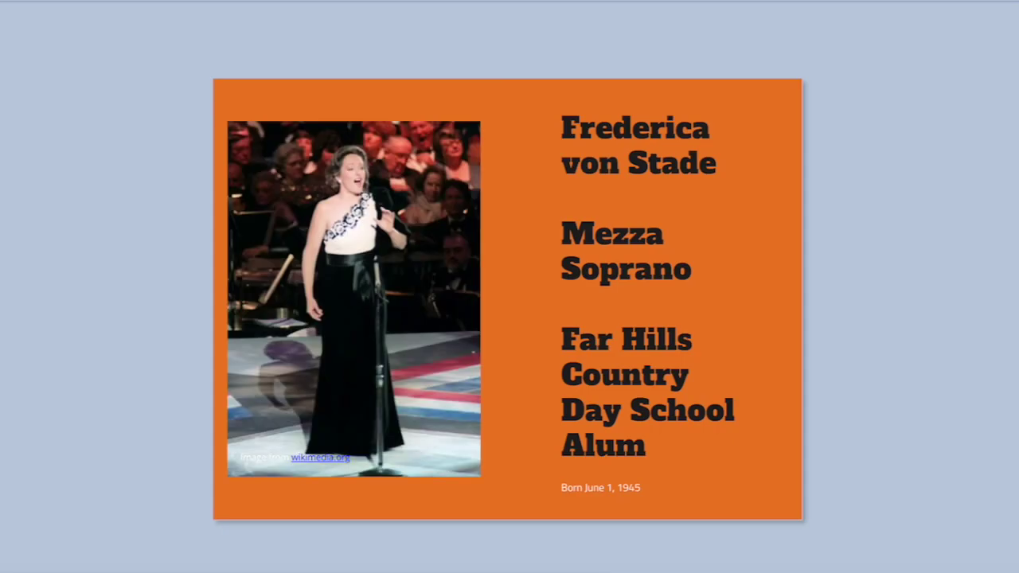
pyautogui.press('Right')
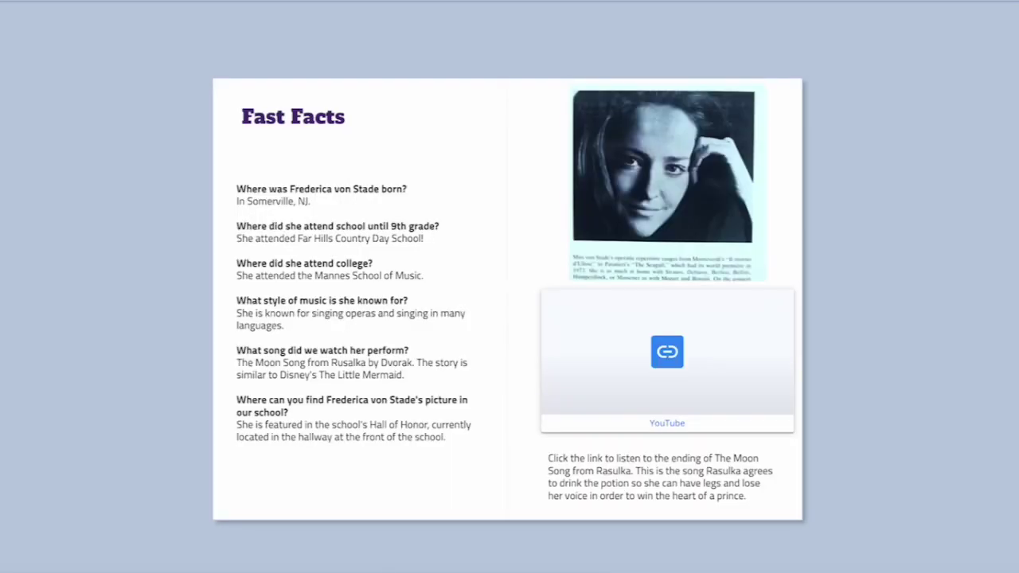
pyautogui.press('Right')
pyautogui.press('Right')
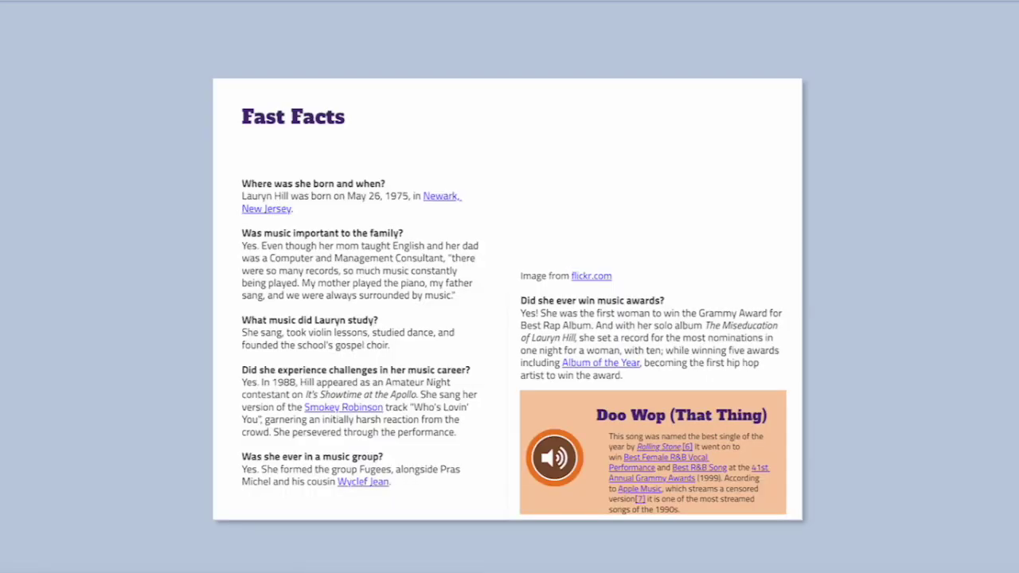
pyautogui.press('Right')
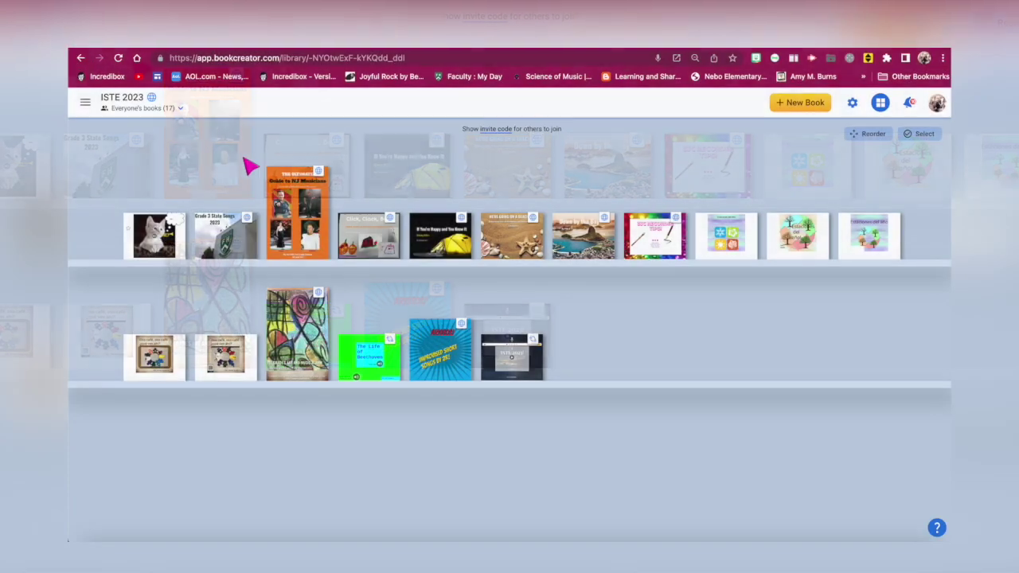
# - Open Grade 3 State Songs - 2023 in the online reader and start reading
pyautogui.moveTo(243, 249)
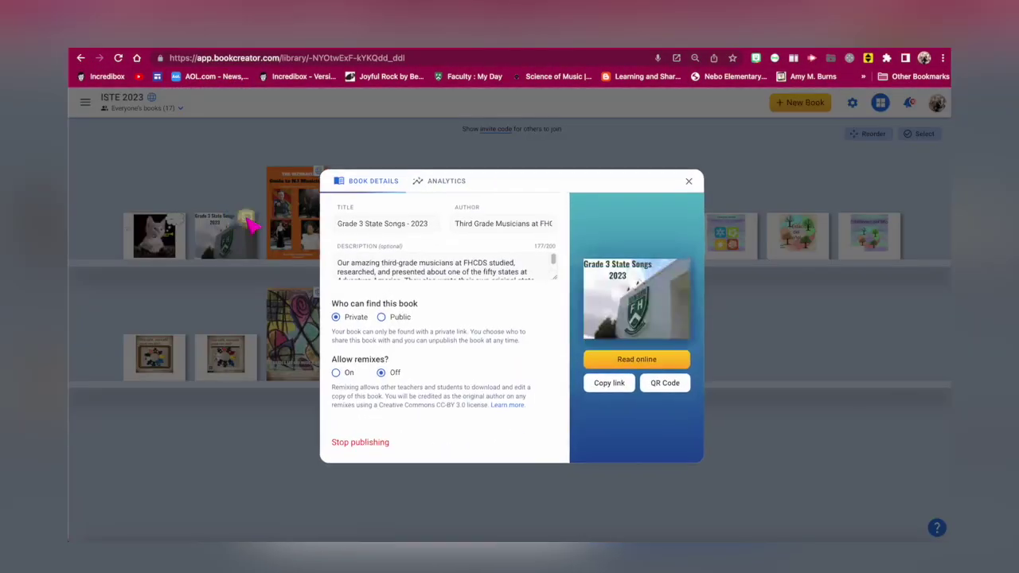
pyautogui.click(247, 217)
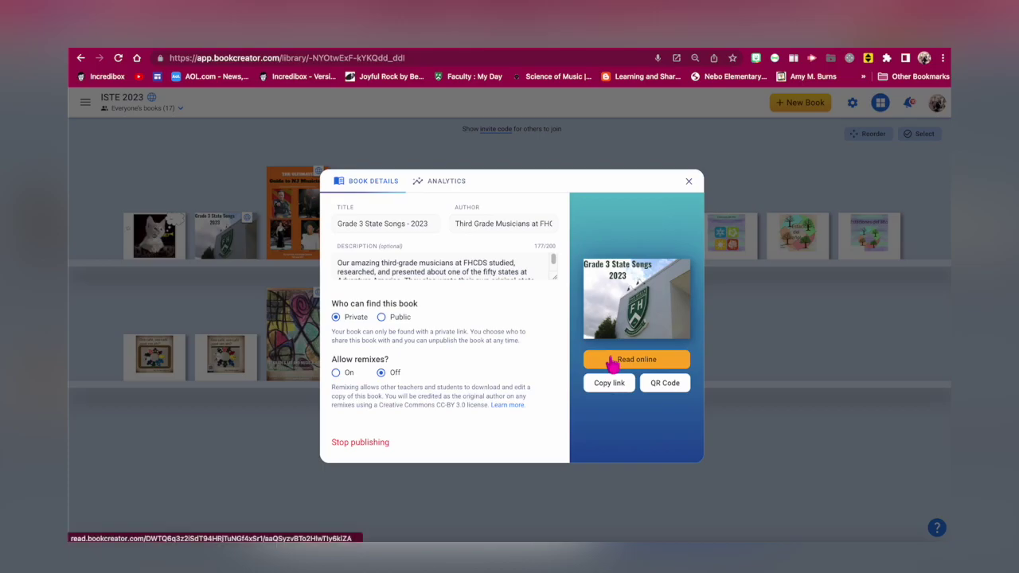
pyautogui.click(610, 359)
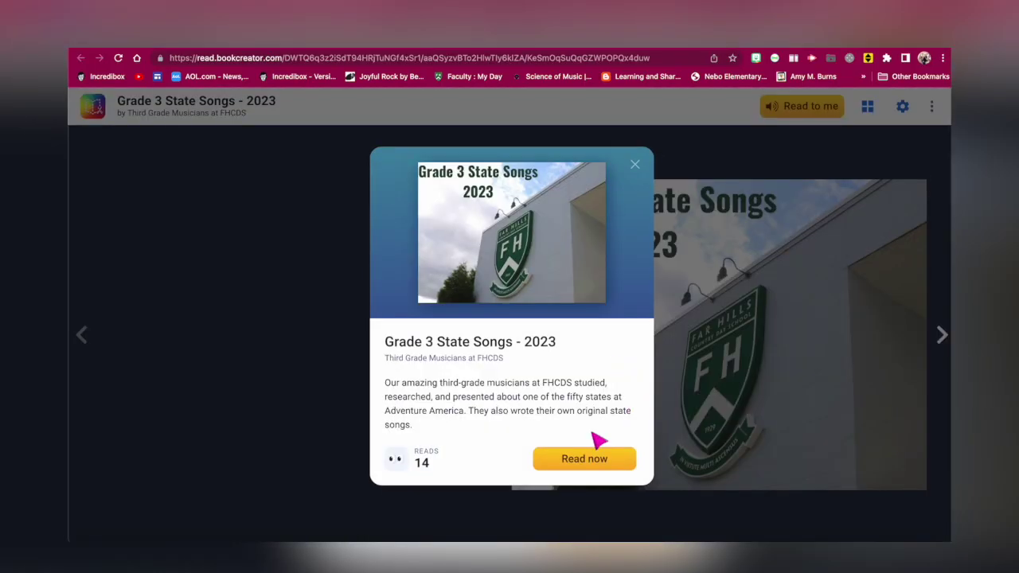
pyautogui.click(593, 463)
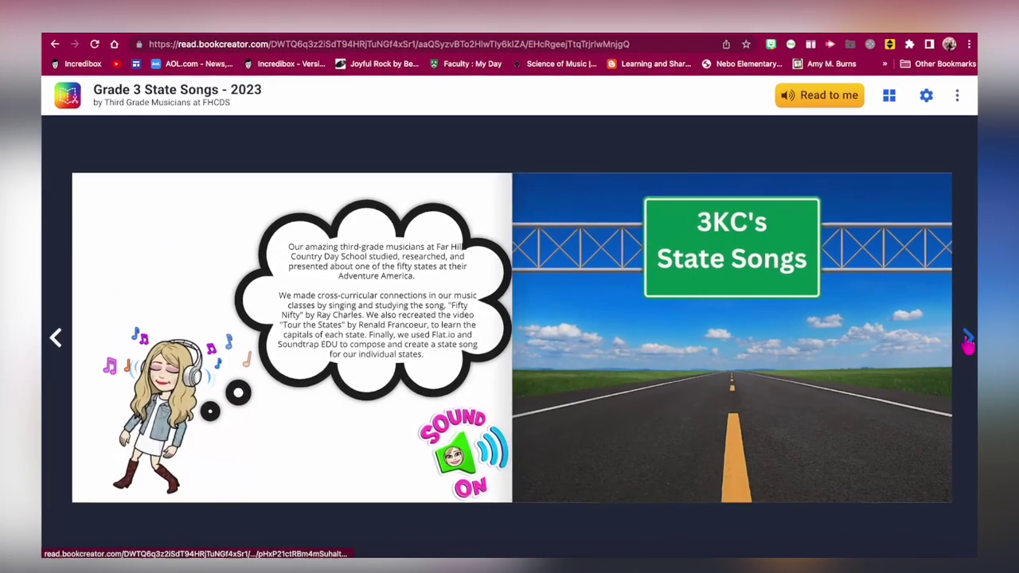
# - Page past Virginia and Nevada to the Wisconsin and Florida spread and play Florida's video
pyautogui.click(1013, 345)
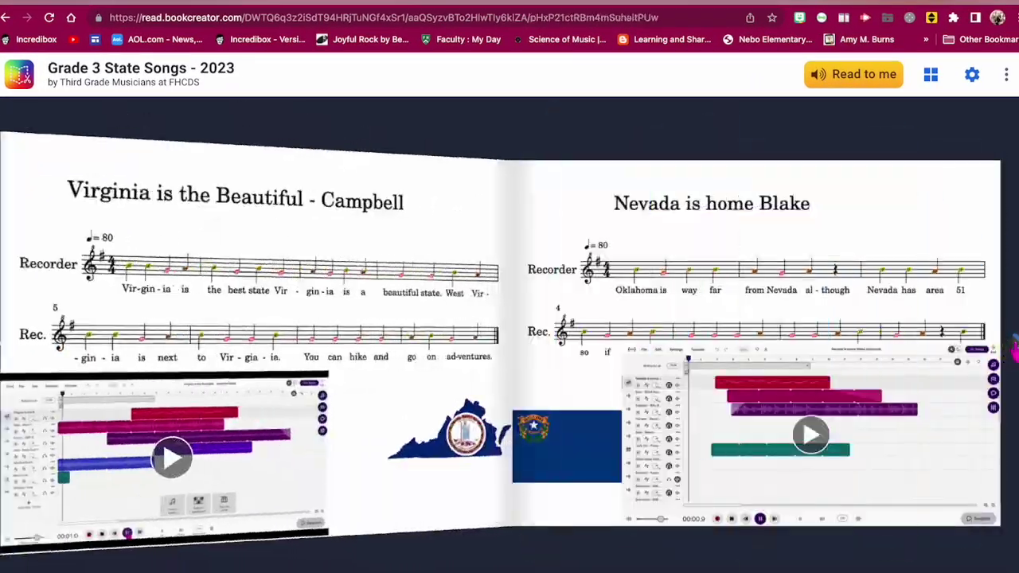
pyautogui.click(1014, 343)
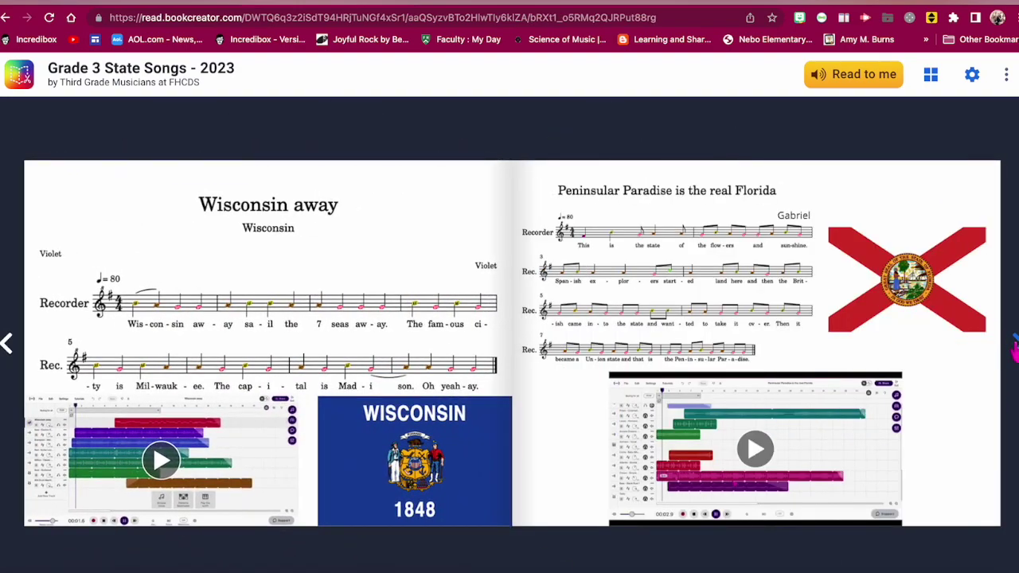
pyautogui.click(756, 451)
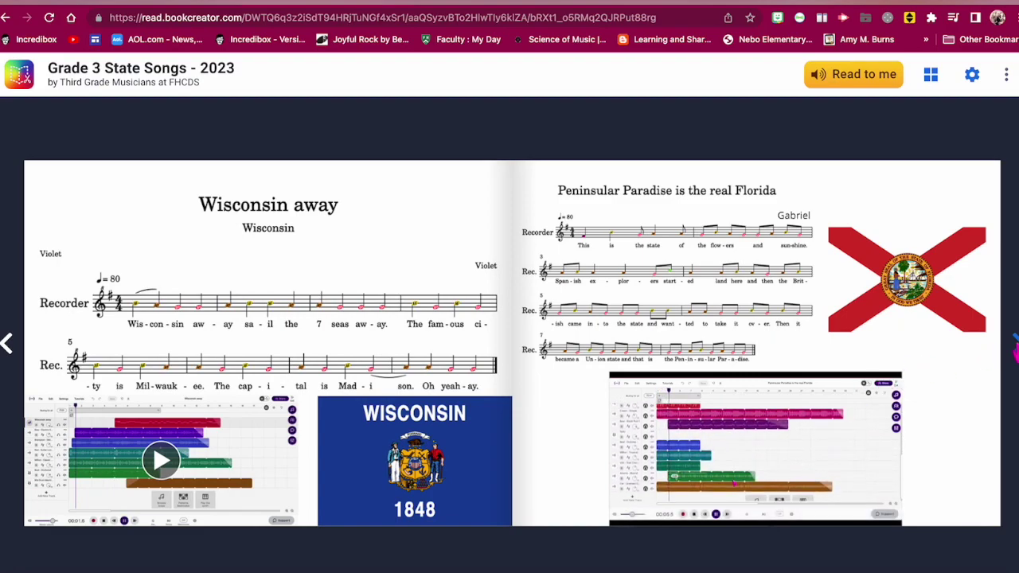
# - On the next spread, play and pause the Minnesota video, then briefly play New Mexico's
pyautogui.click(1011, 342)
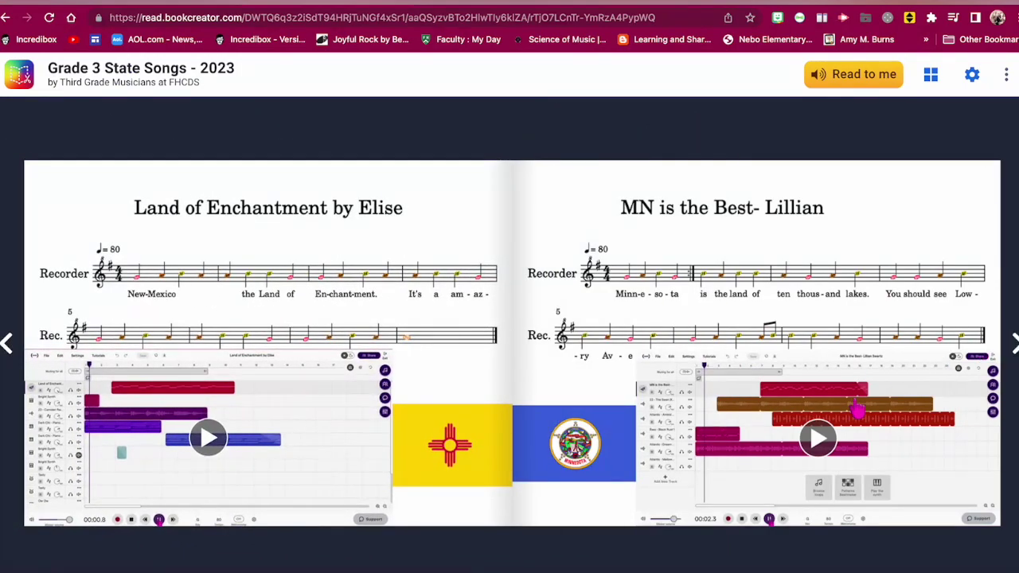
pyautogui.click(827, 443)
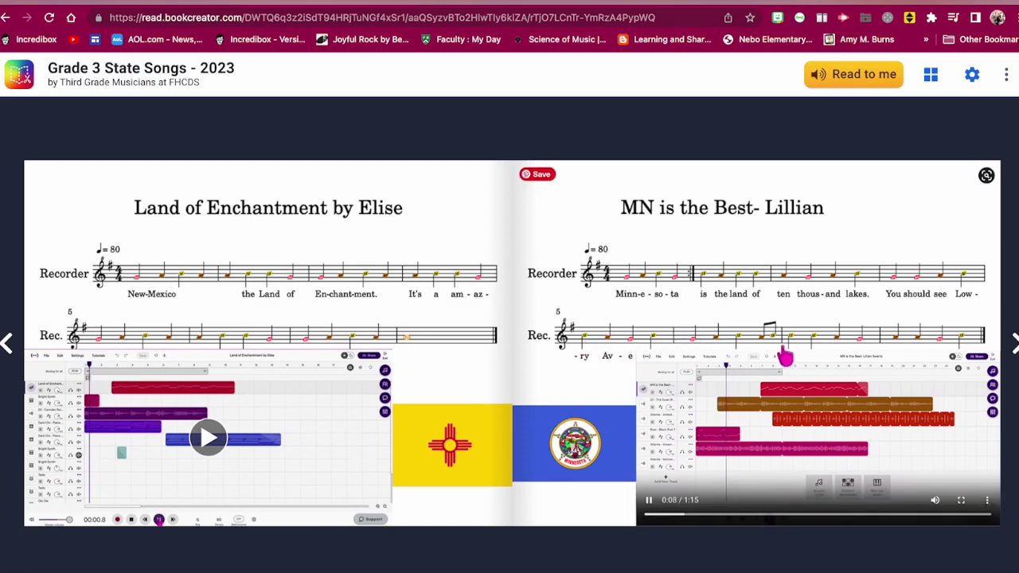
pyautogui.click(649, 502)
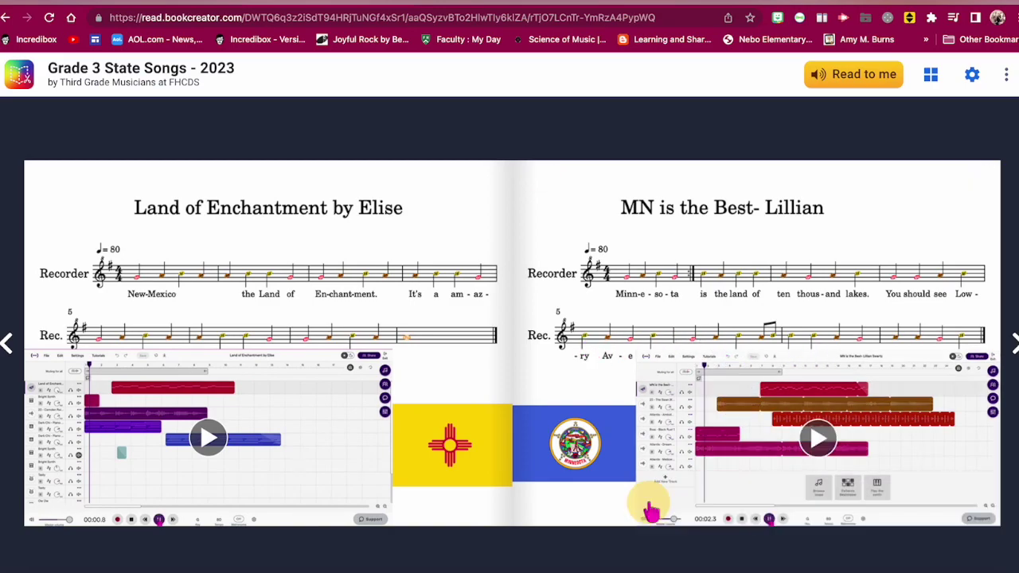
pyautogui.click(208, 441)
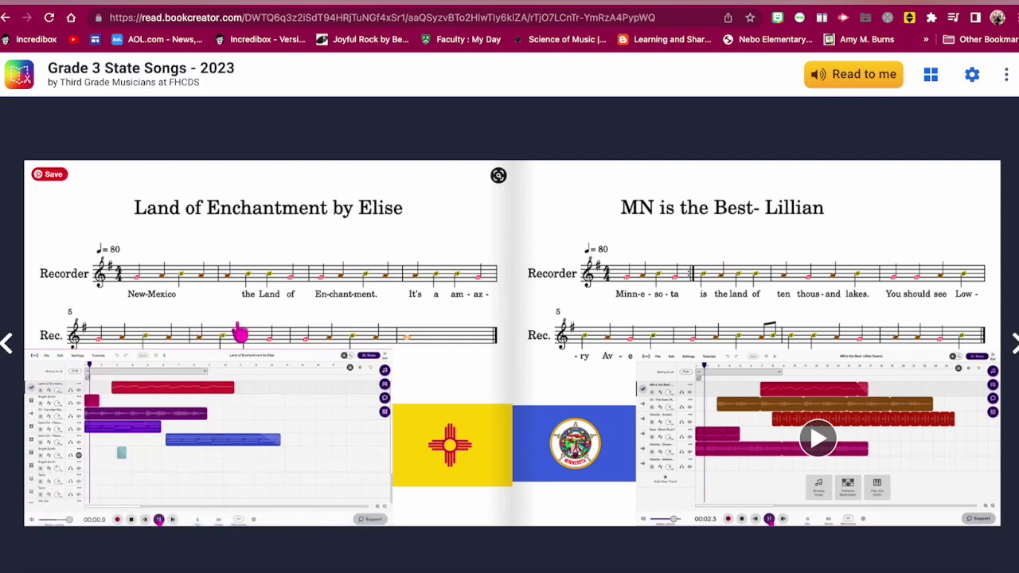
pyautogui.press('XF86AudioRaiseVolume')
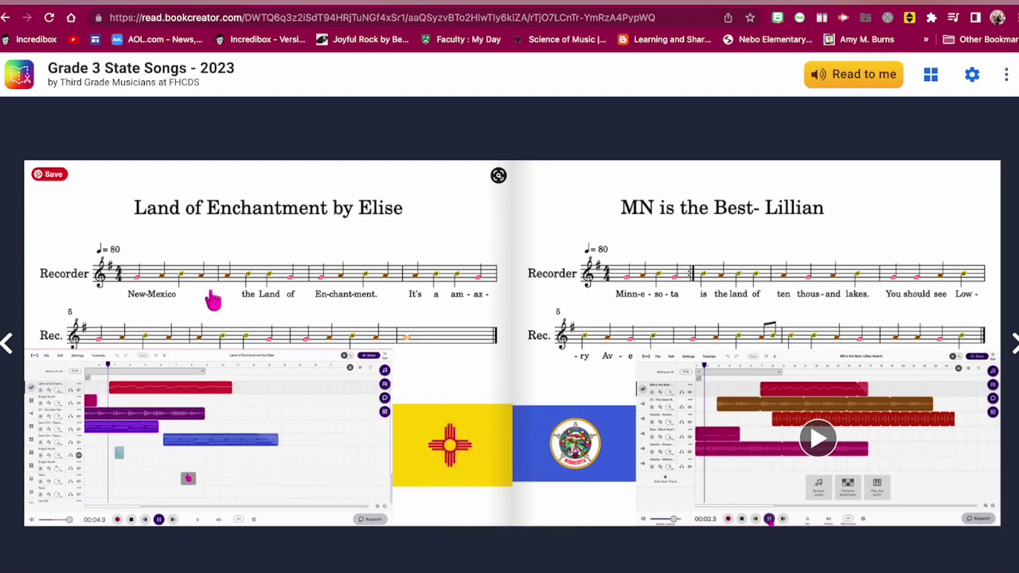
pyautogui.moveTo(170, 380)
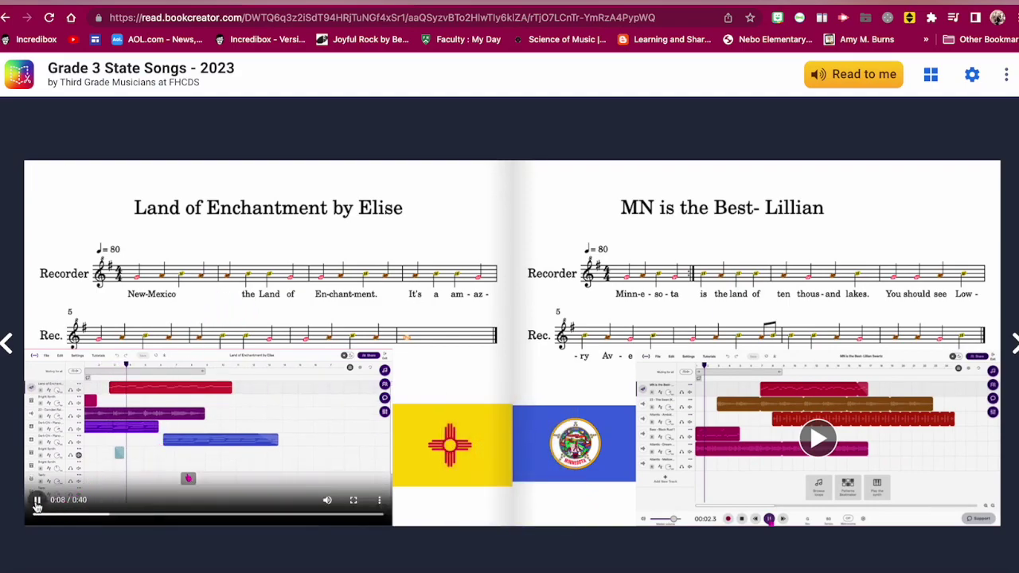
pyautogui.click(38, 513)
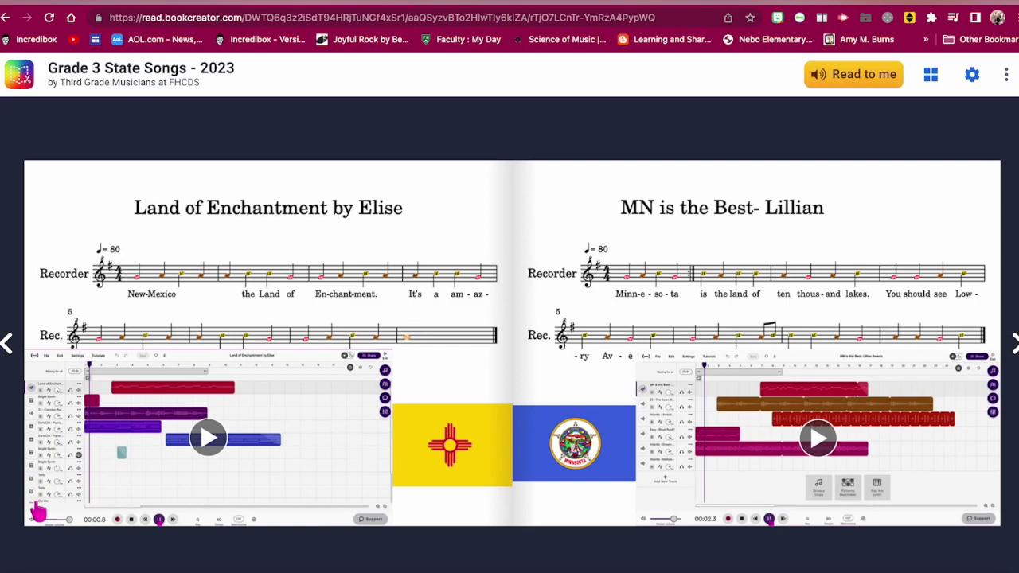
pyautogui.press('XF86AudioRaiseVolume')
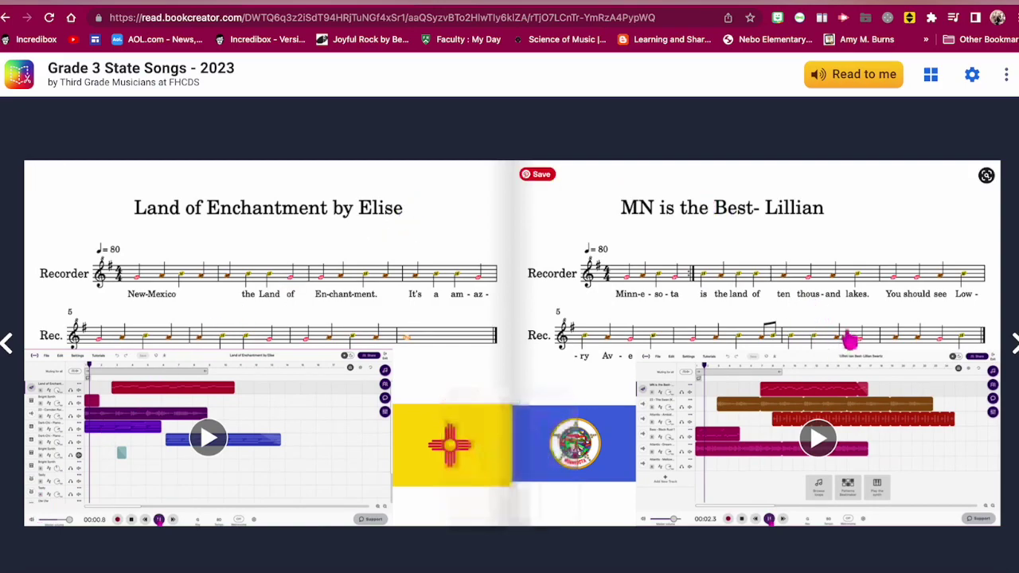
# - Page past Utah and Arkansas and Alaska and Maryland to the Arizona and Wyoming spread
pyautogui.click(1014, 345)
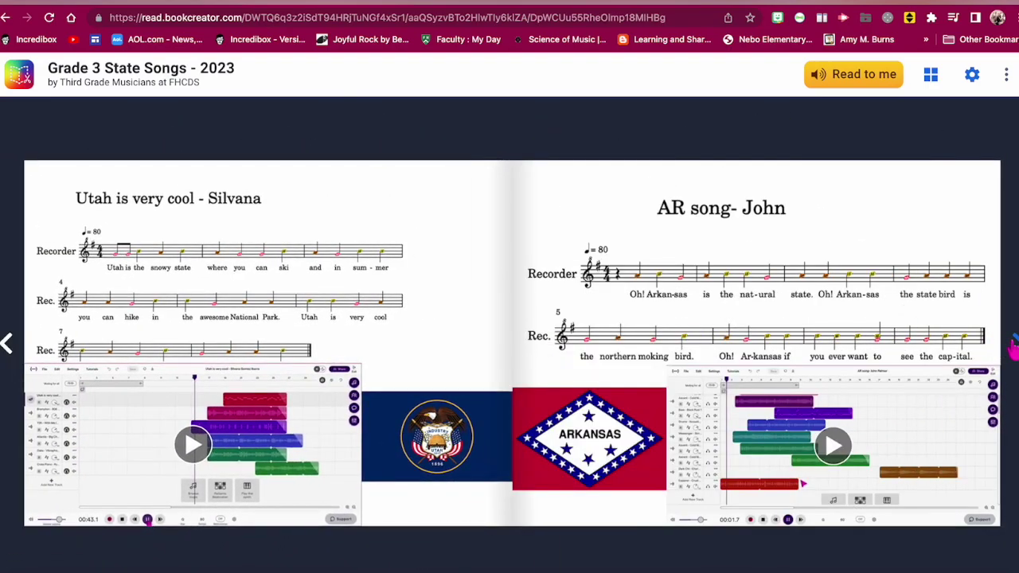
pyautogui.click(1013, 345)
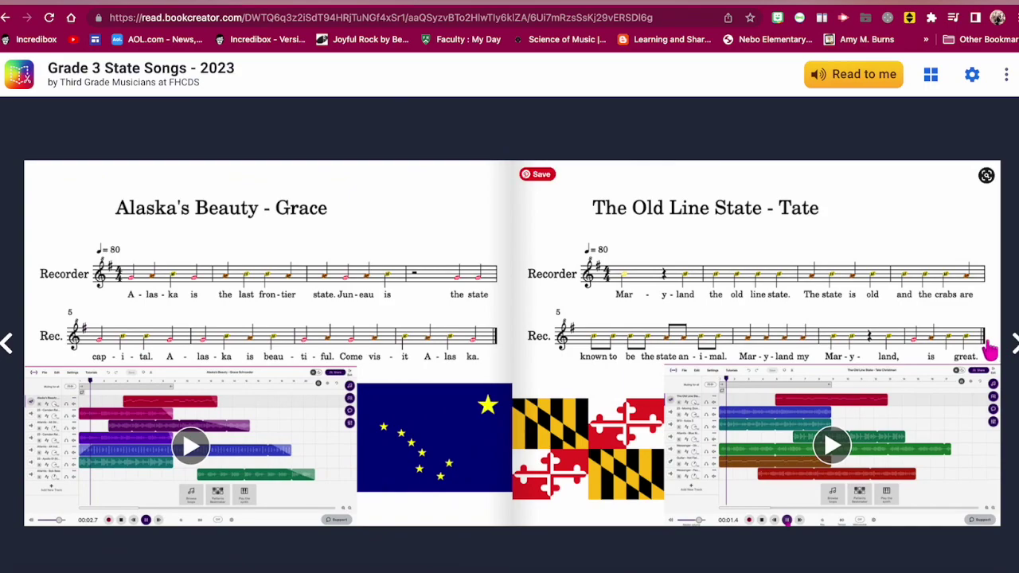
pyautogui.click(1013, 344)
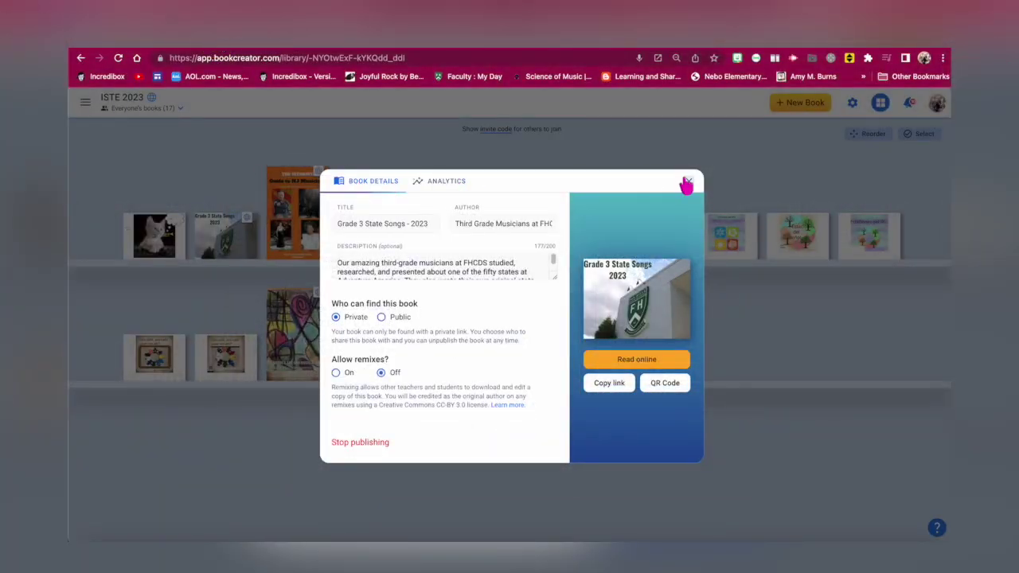
# - Close the current details and open If You're Happy and You Know It in the online reader
pyautogui.click(686, 184)
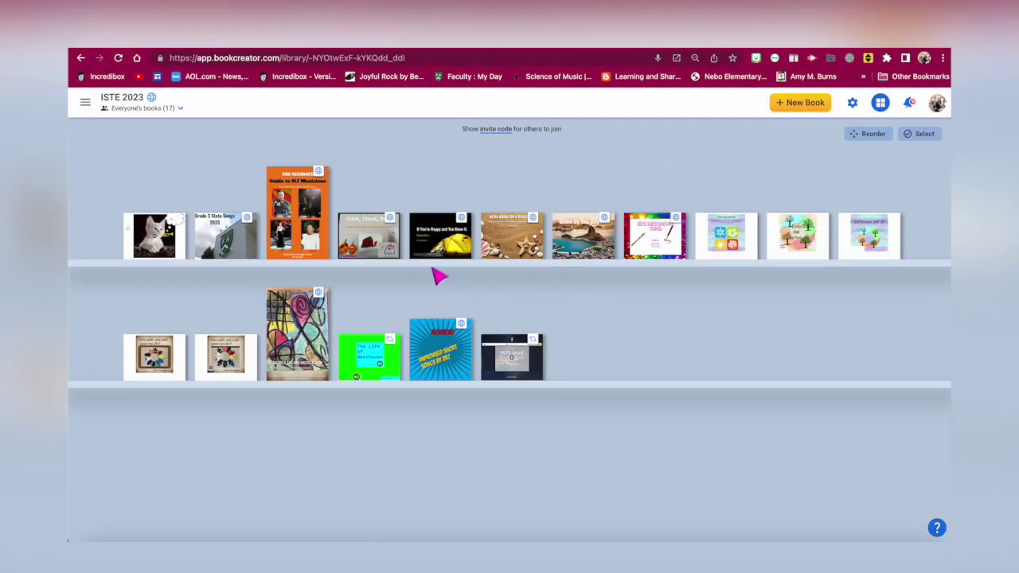
pyautogui.moveTo(443, 251)
pyautogui.click(462, 222)
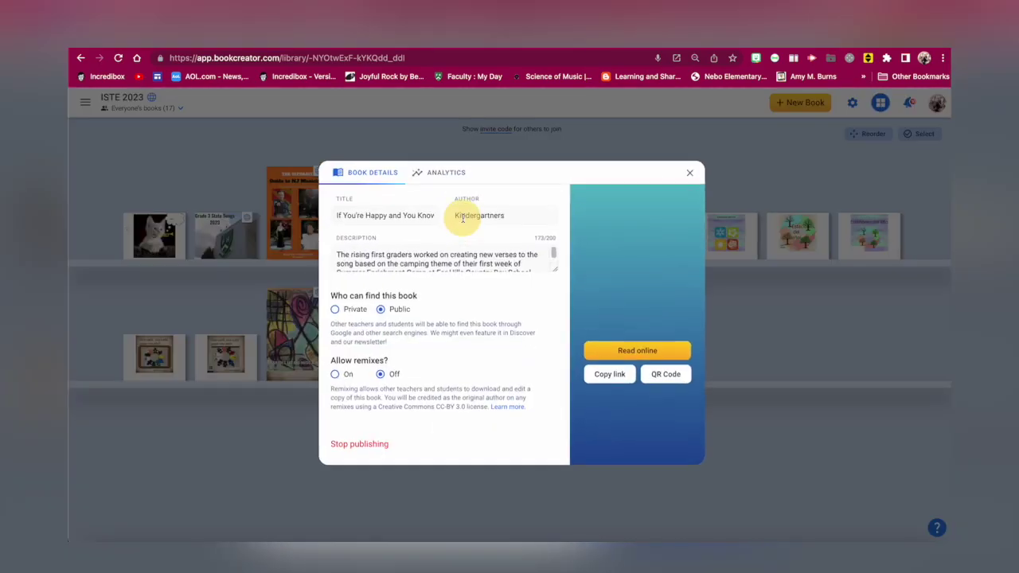
pyautogui.click(605, 359)
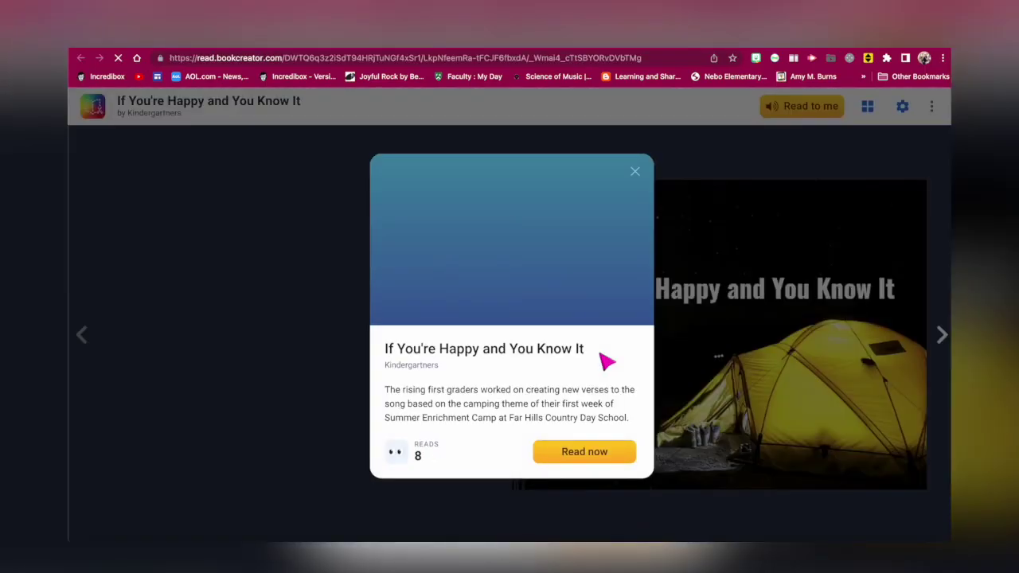
pyautogui.click(573, 452)
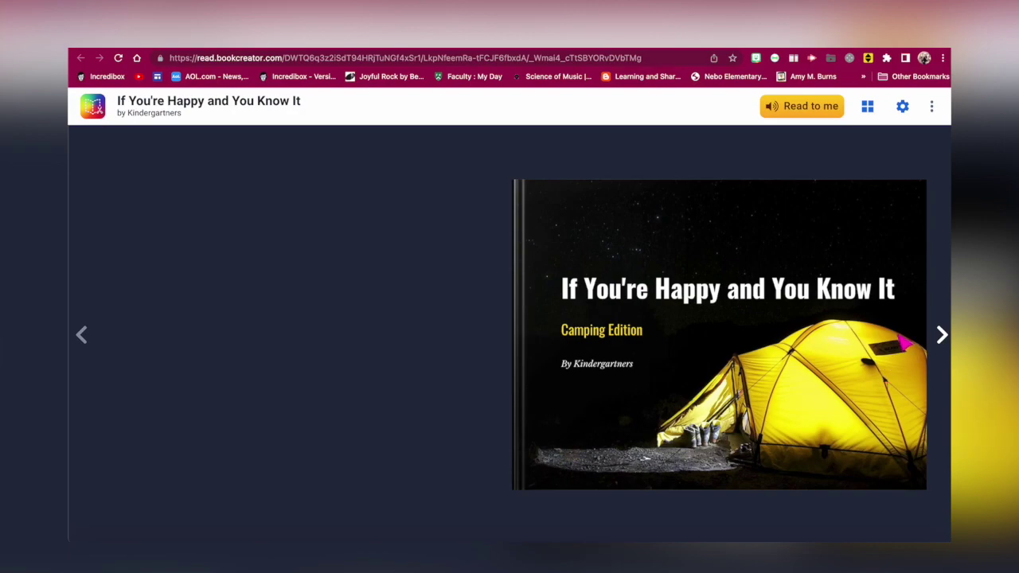
# - Read the book through to its Thank you! page, then return to the library tab
pyautogui.click(941, 336)
pyautogui.click(941, 336)
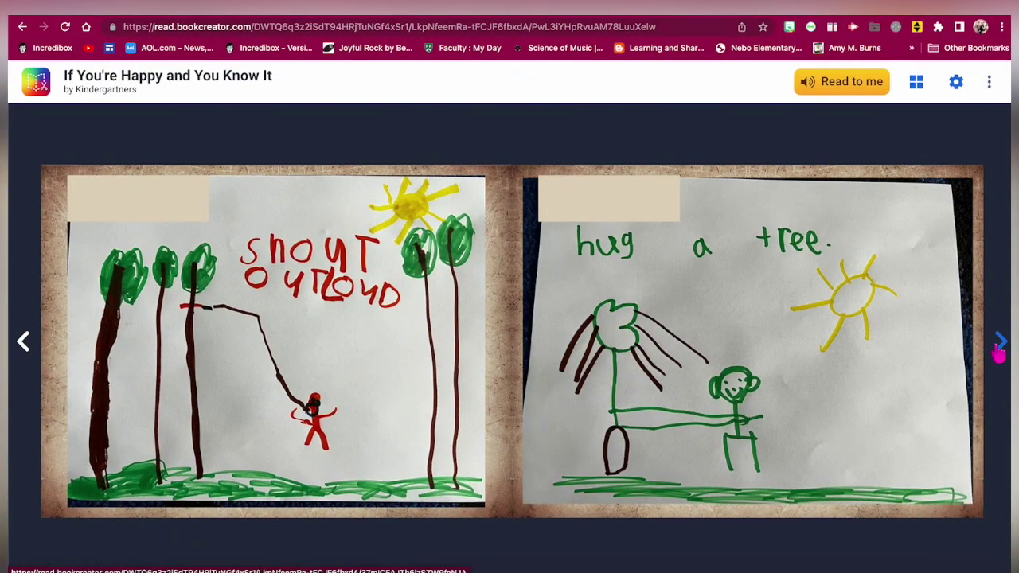
pyautogui.click(1000, 349)
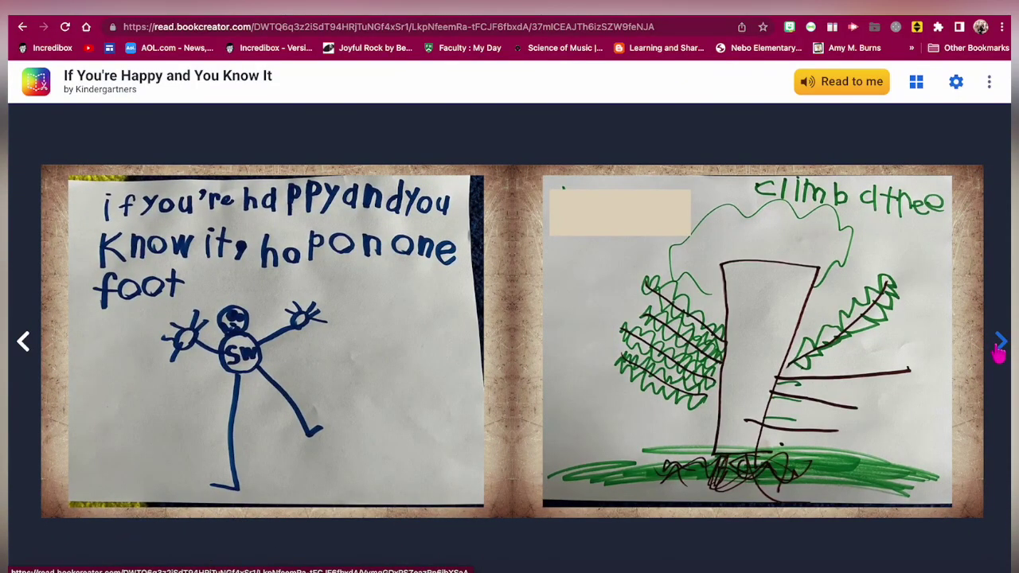
pyautogui.click(1000, 344)
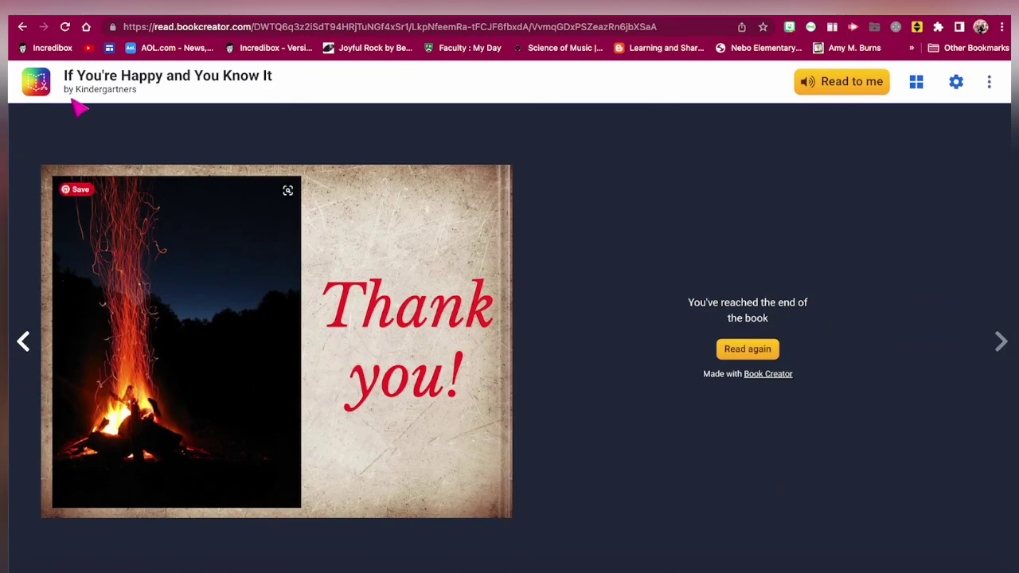
pyautogui.click(180, 9)
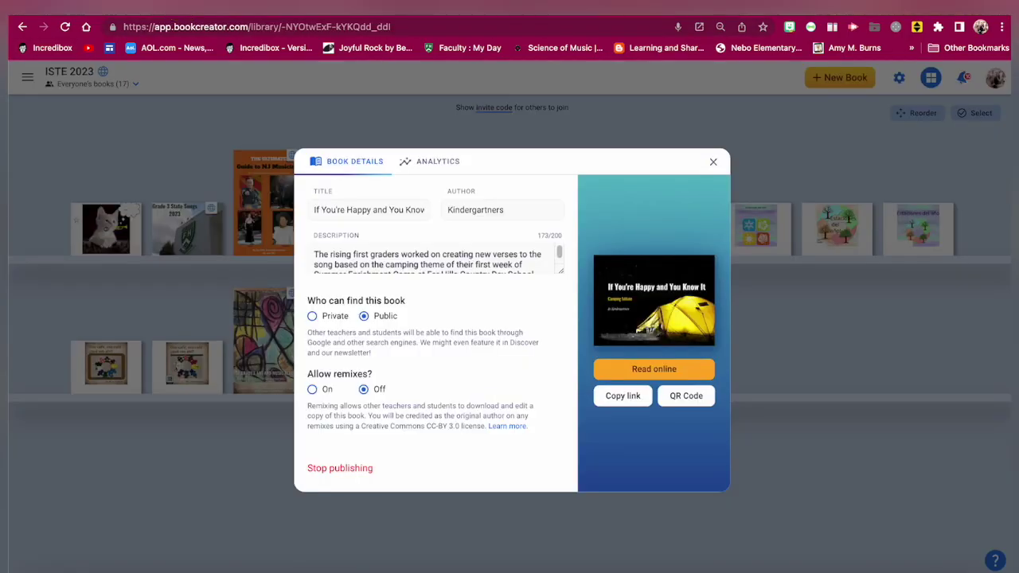
# - Close the previous book details and open Down by the Bay in the online reader
pyautogui.click(713, 163)
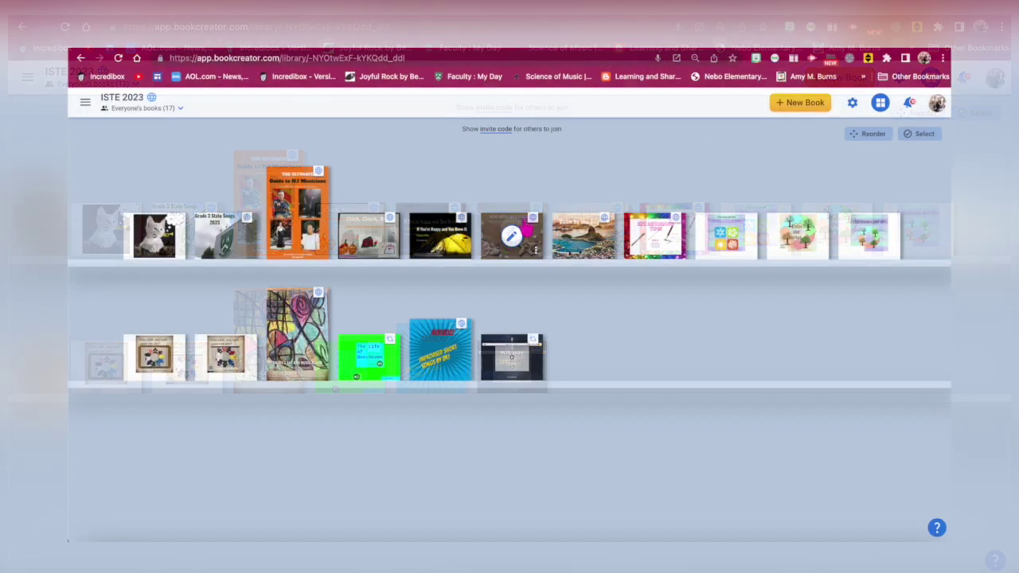
pyautogui.click(605, 225)
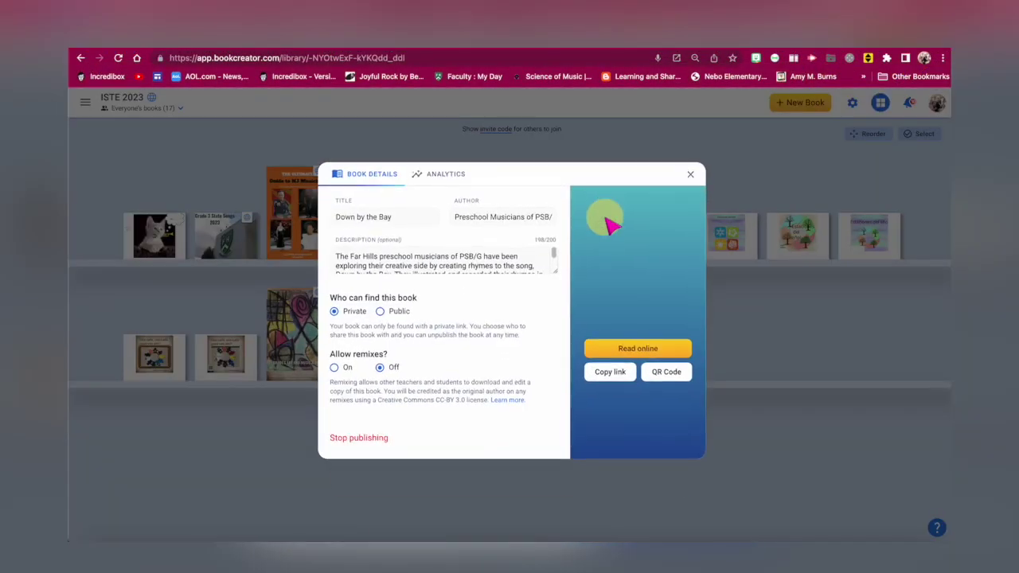
pyautogui.click(613, 357)
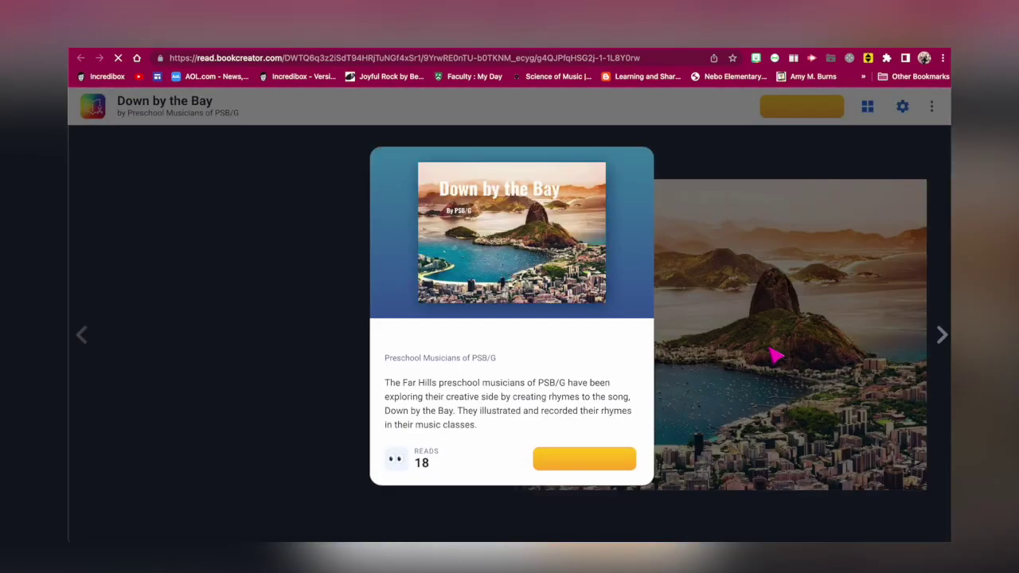
pyautogui.click(584, 459)
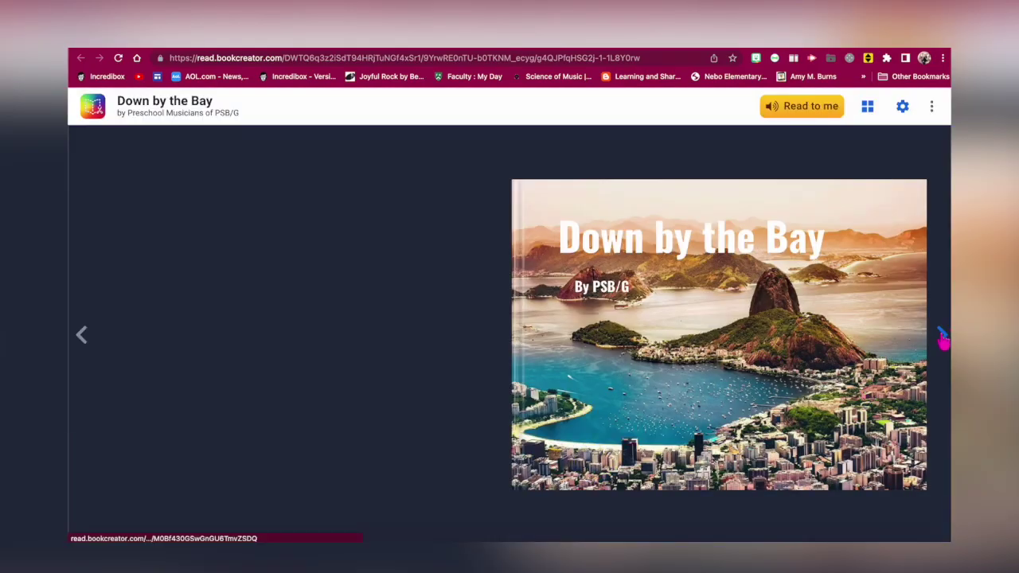
# - Page through the drawings, play the CAT HAT recording, and close the Down by the Bay details
pyautogui.click(942, 338)
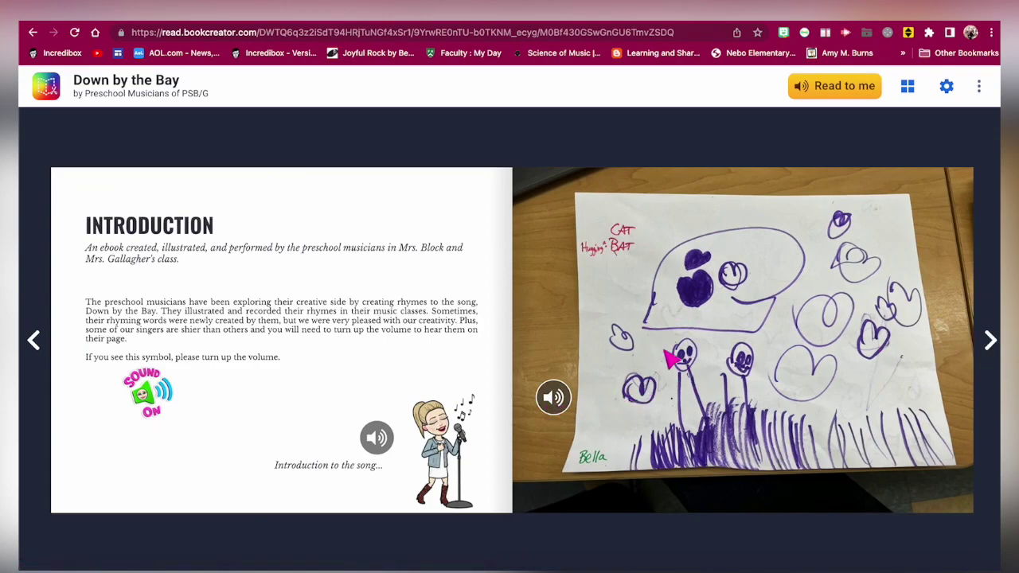
pyautogui.click(990, 341)
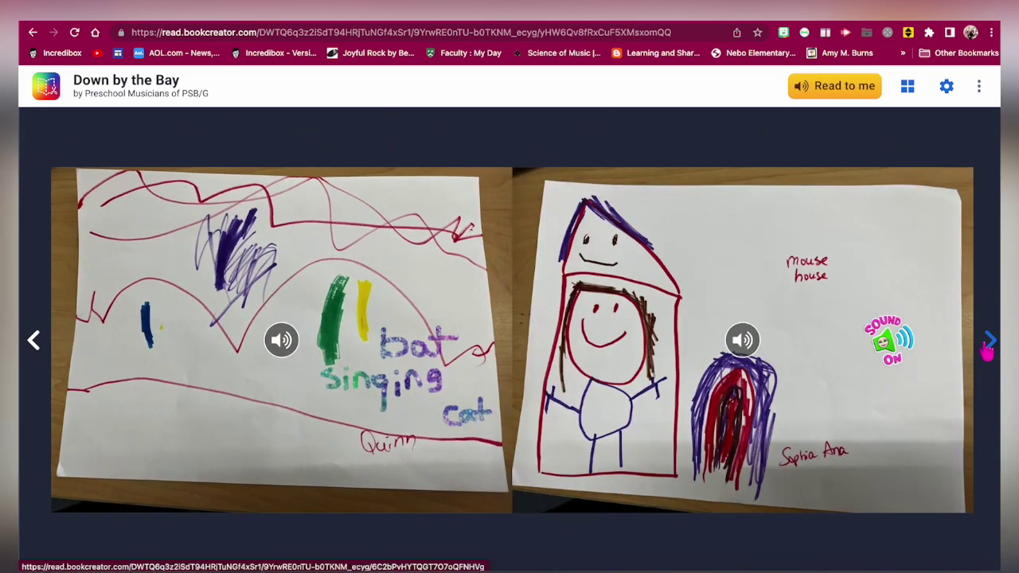
pyautogui.click(987, 347)
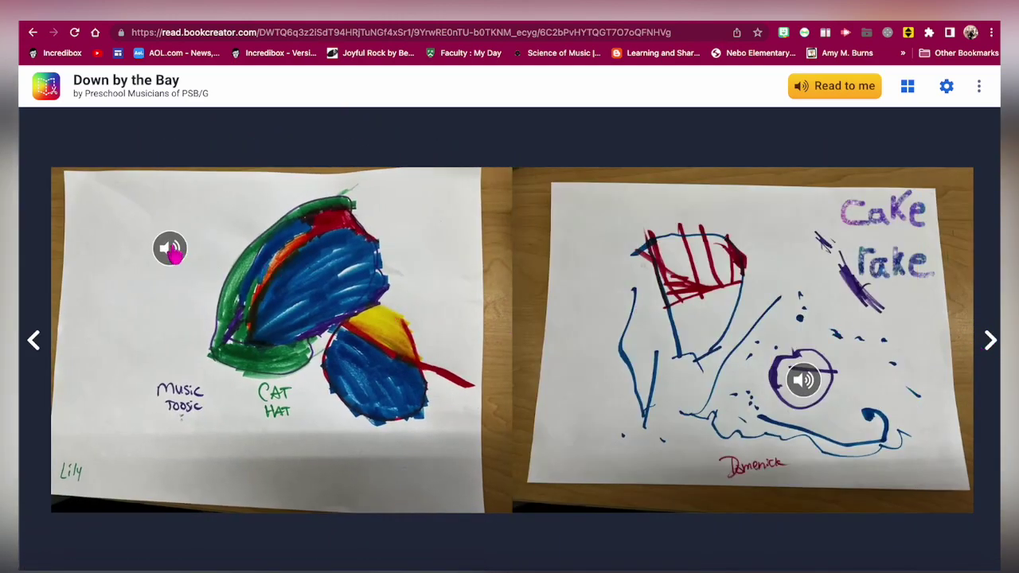
pyautogui.click(171, 251)
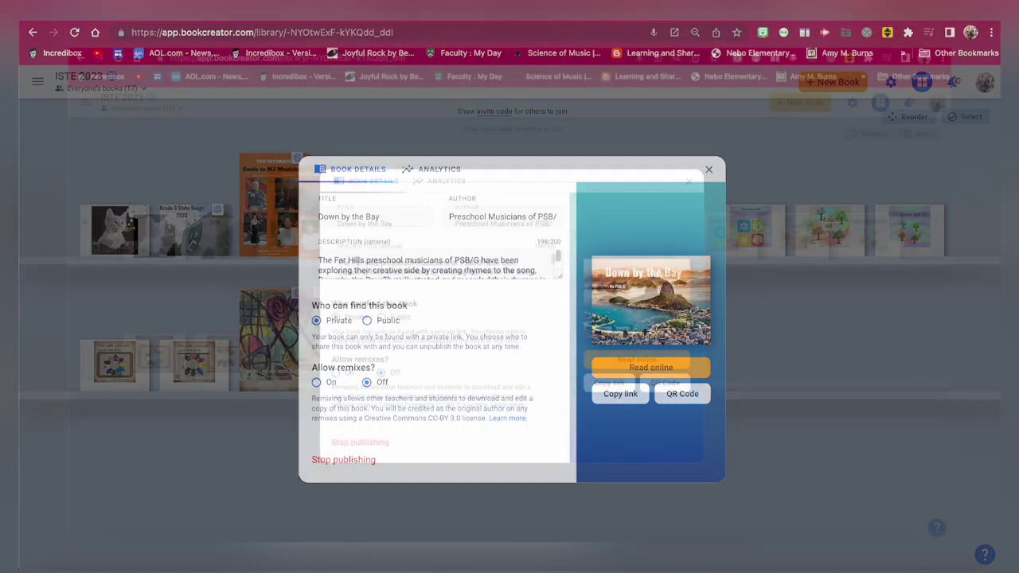
pyautogui.click(689, 180)
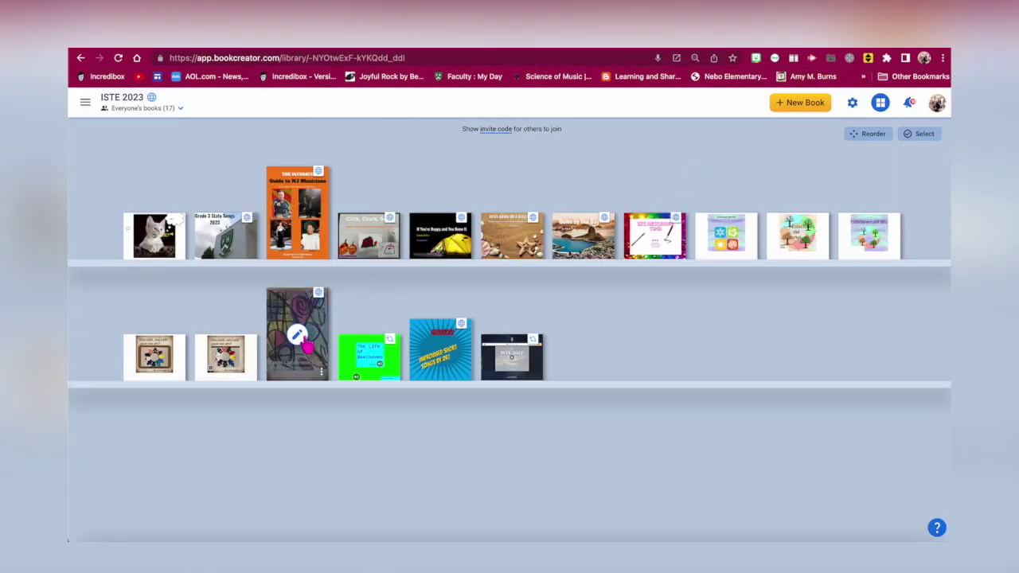
# - Open the 1st Grade's Art and Music Album online and page through its first spreads
pyautogui.click(319, 294)
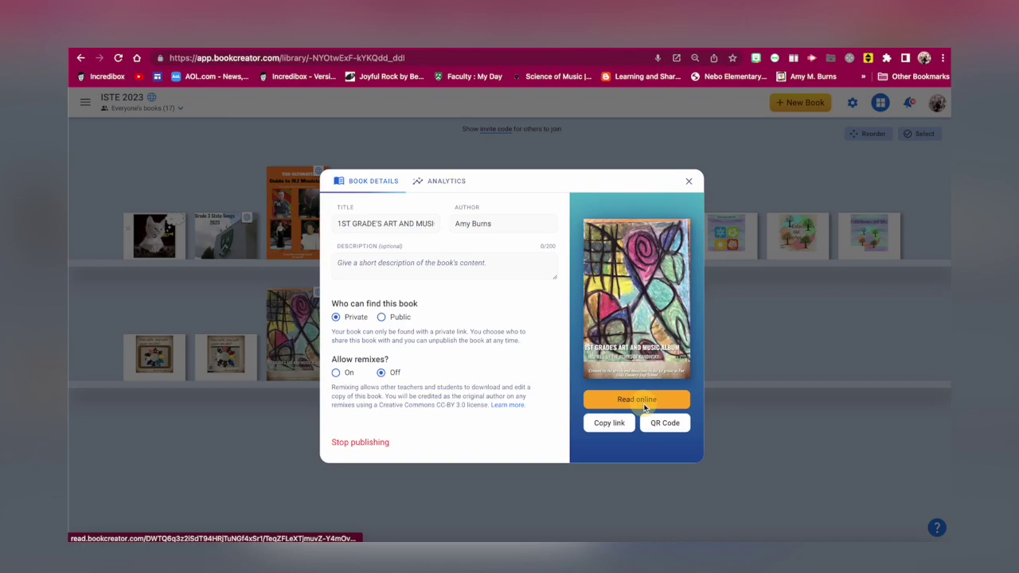
pyautogui.click(637, 402)
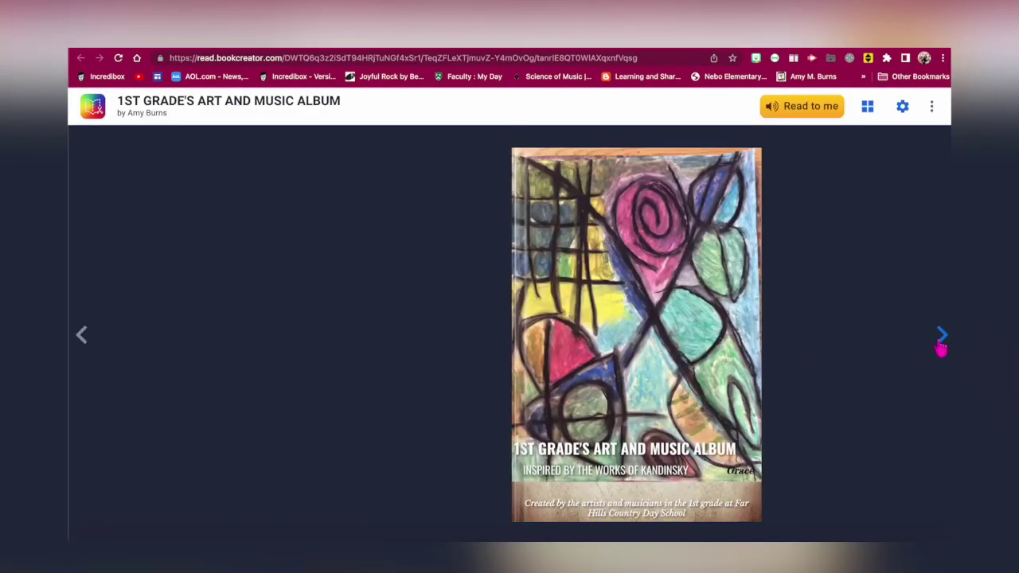
pyautogui.click(942, 341)
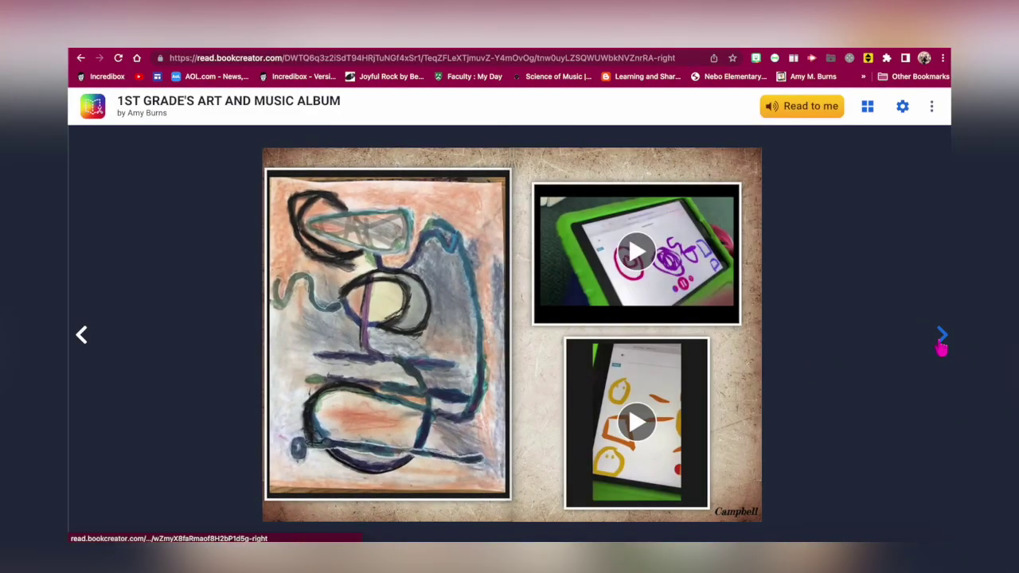
pyautogui.click(942, 339)
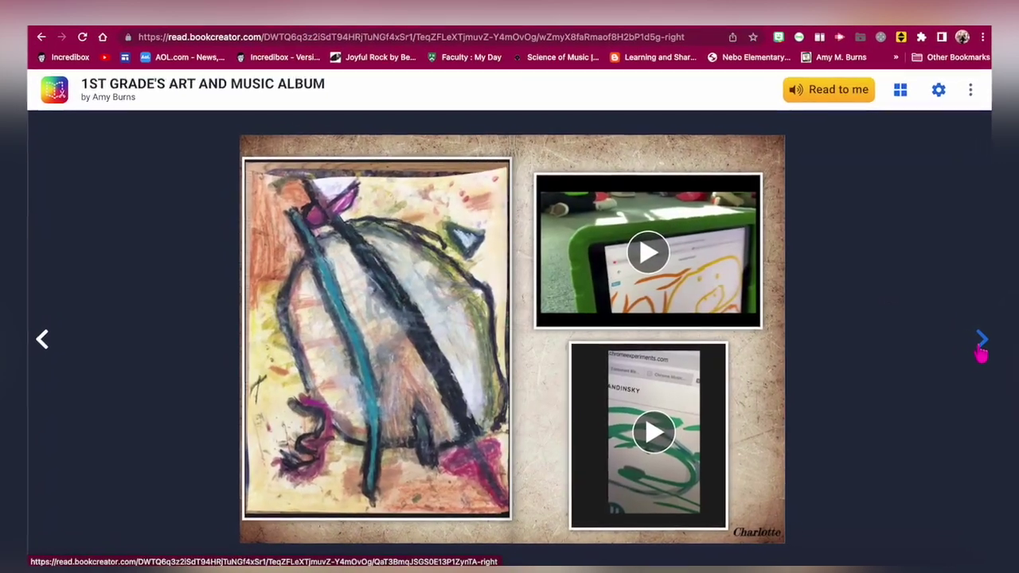
pyautogui.click(991, 344)
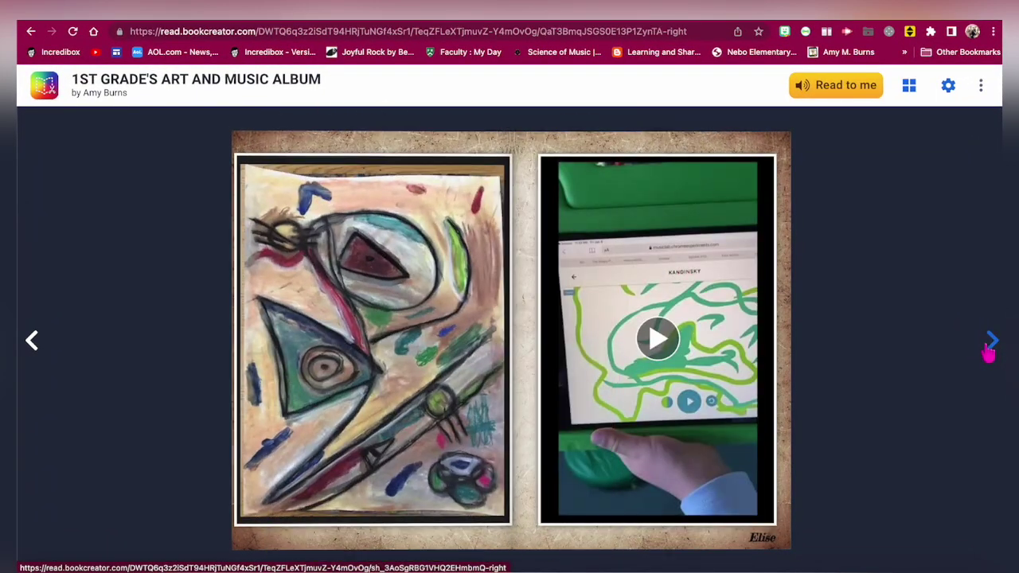
pyautogui.click(990, 350)
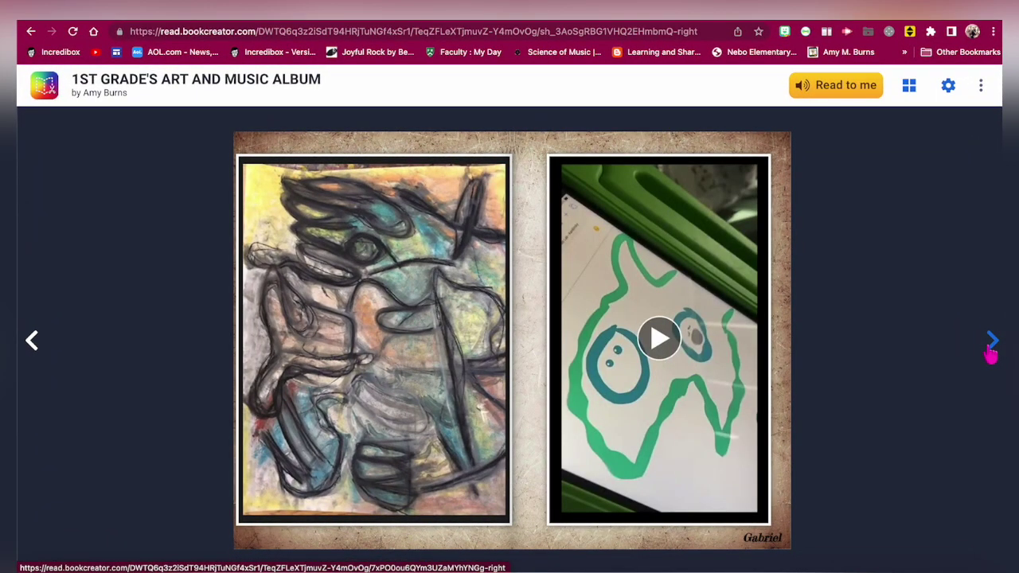
pyautogui.click(991, 351)
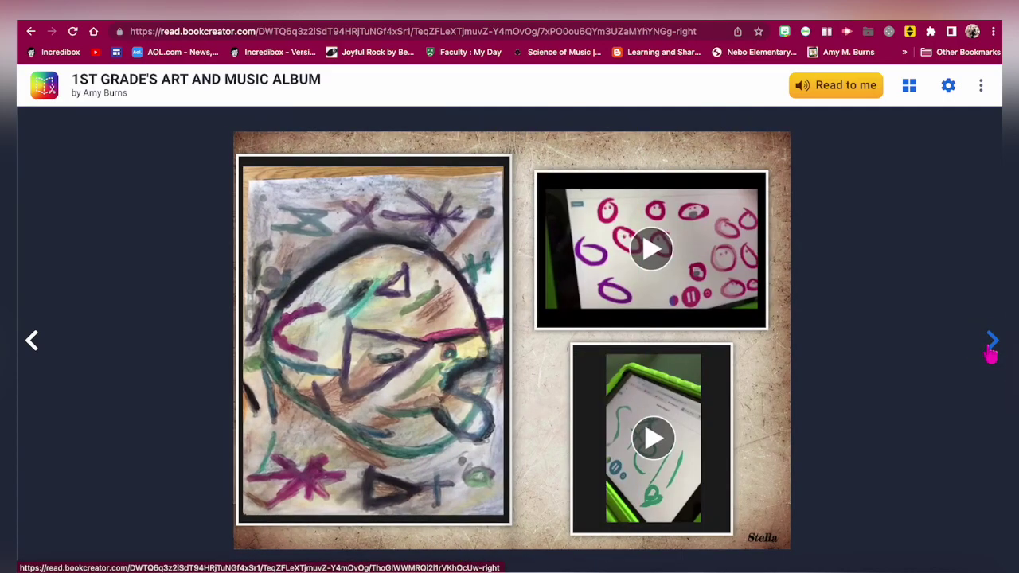
# - Page further through the album and play the lower student video on a spread
pyautogui.click(991, 350)
pyautogui.click(991, 350)
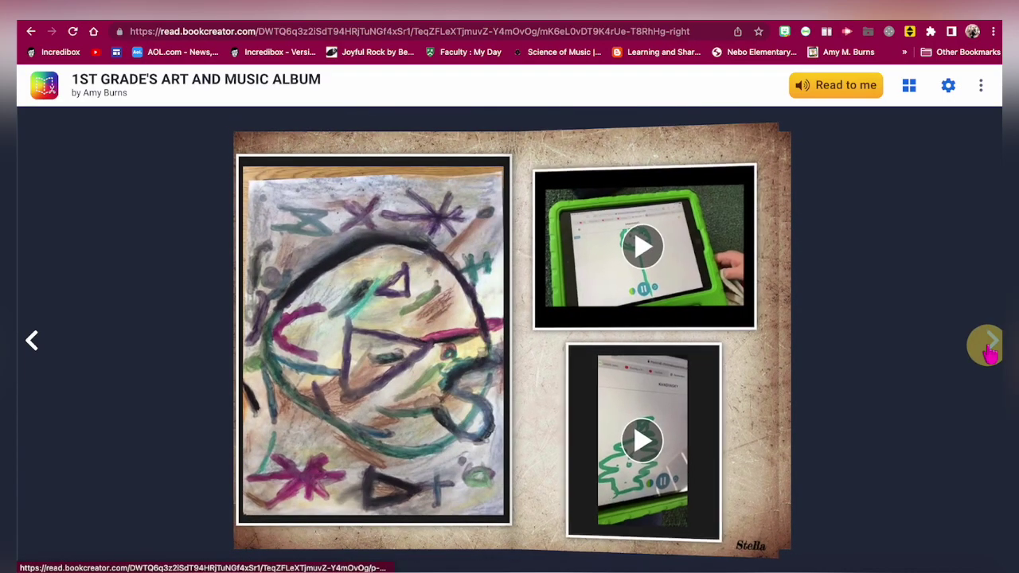
pyautogui.click(991, 350)
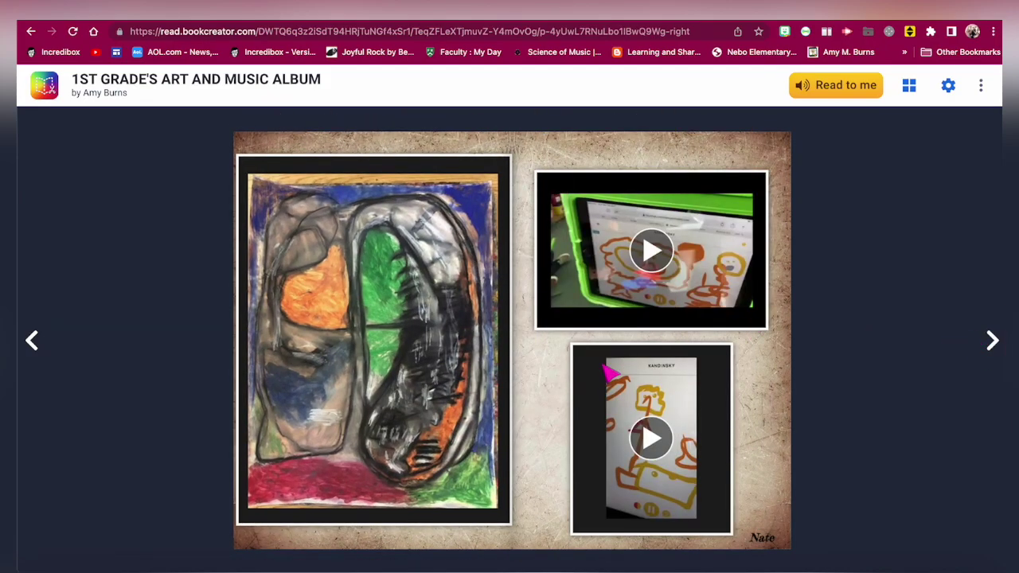
pyautogui.click(993, 350)
pyautogui.click(993, 351)
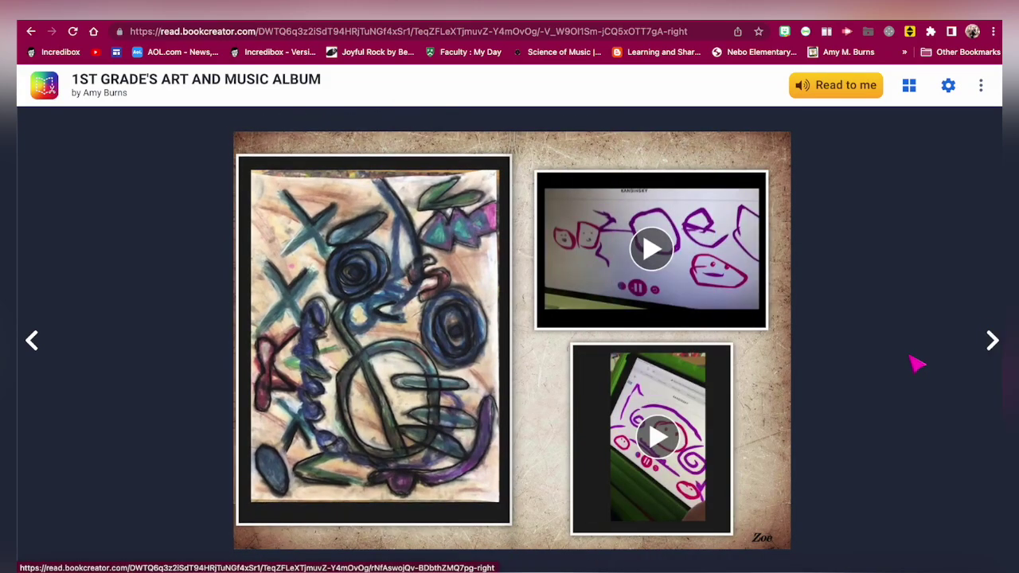
pyautogui.click(666, 440)
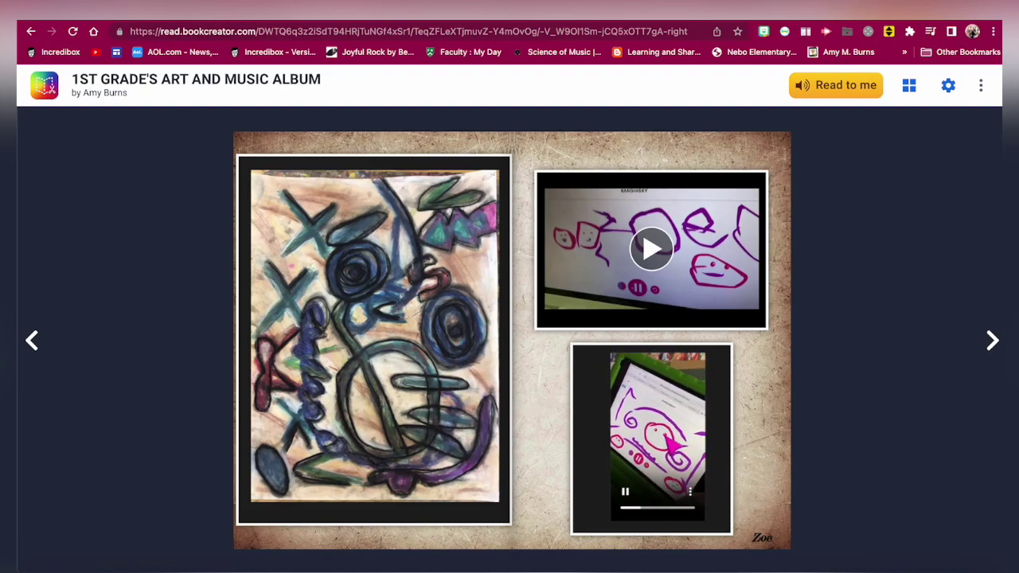
# - Play the tablet drawing video and the next page's student video, then close Book Details
pyautogui.click(988, 341)
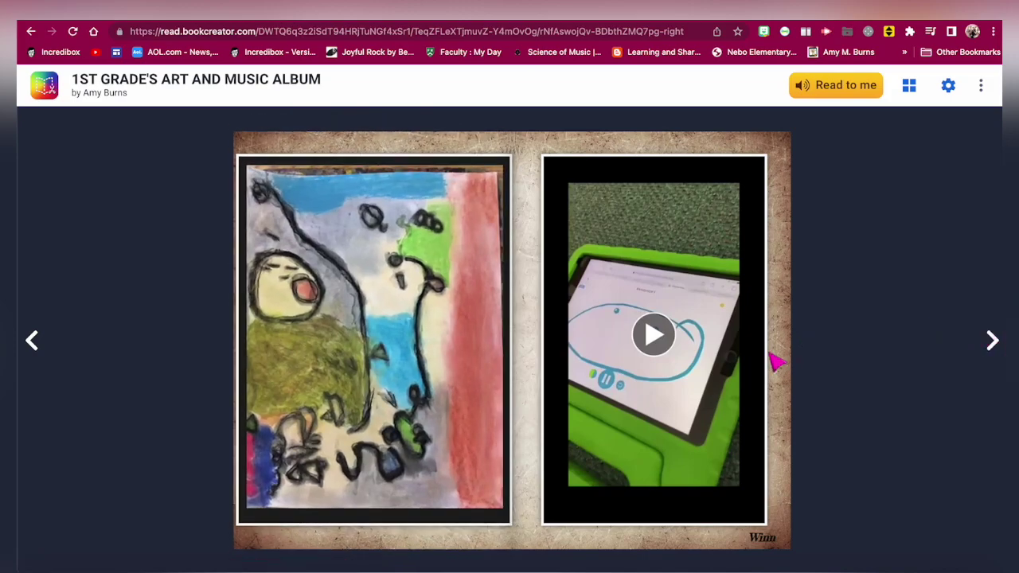
pyautogui.click(655, 335)
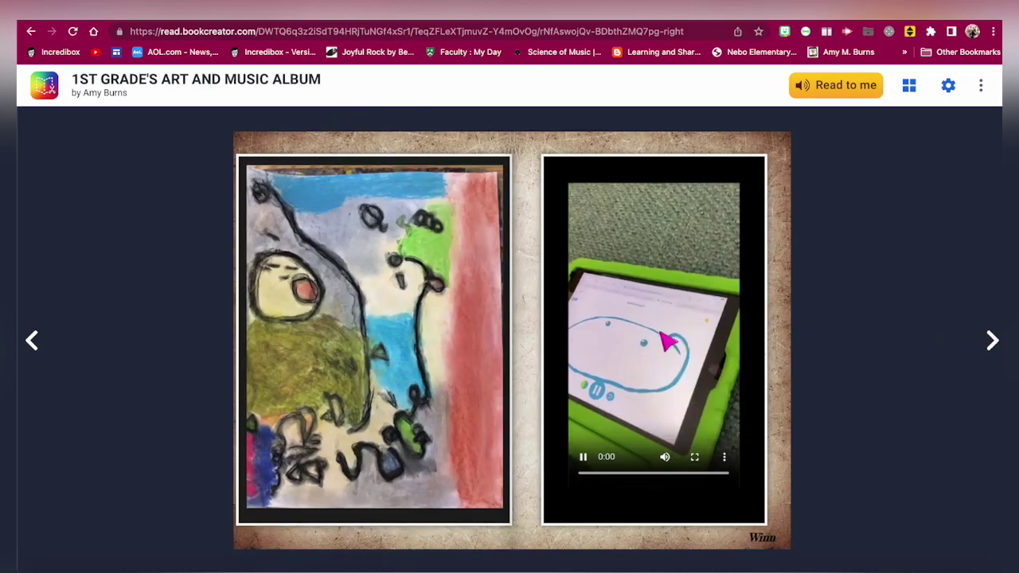
pyautogui.click(992, 344)
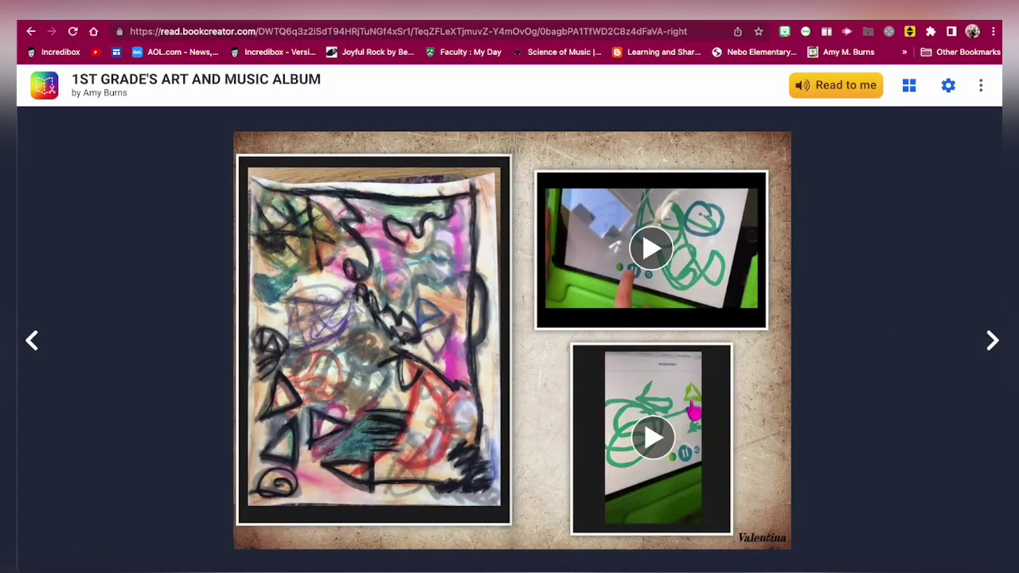
pyautogui.click(658, 436)
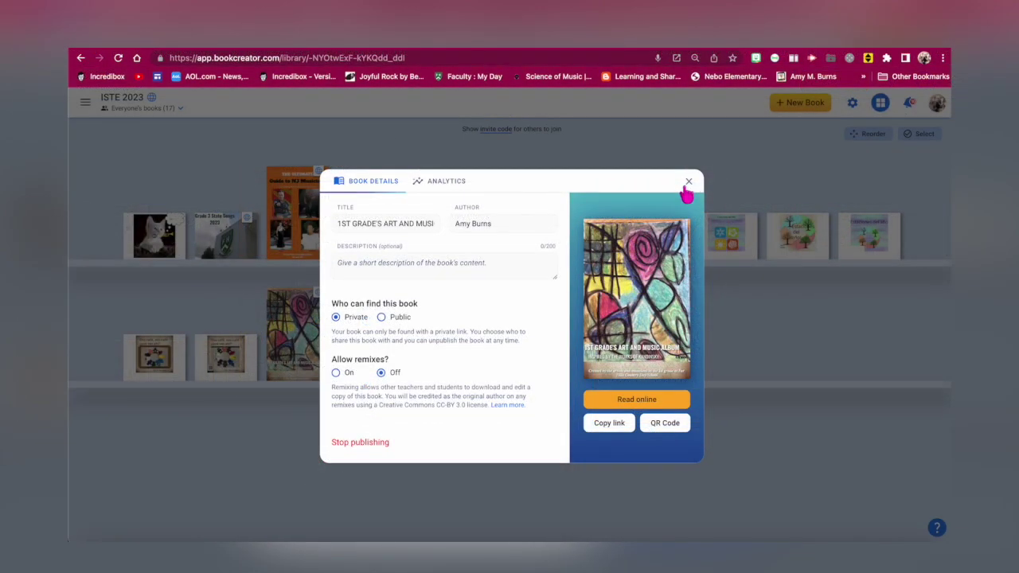
pyautogui.click(689, 188)
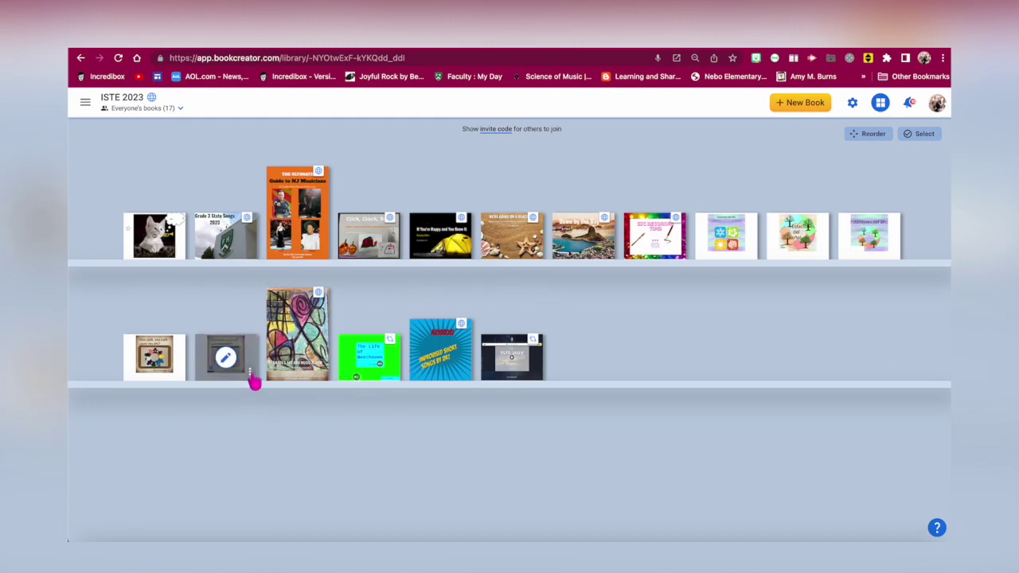
pyautogui.click(250, 373)
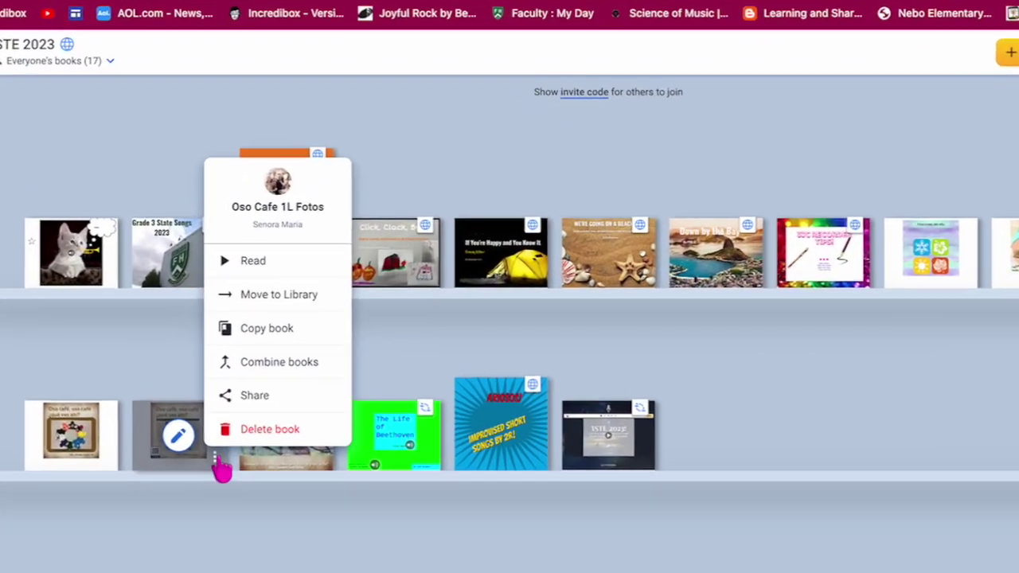
pyautogui.click(232, 380)
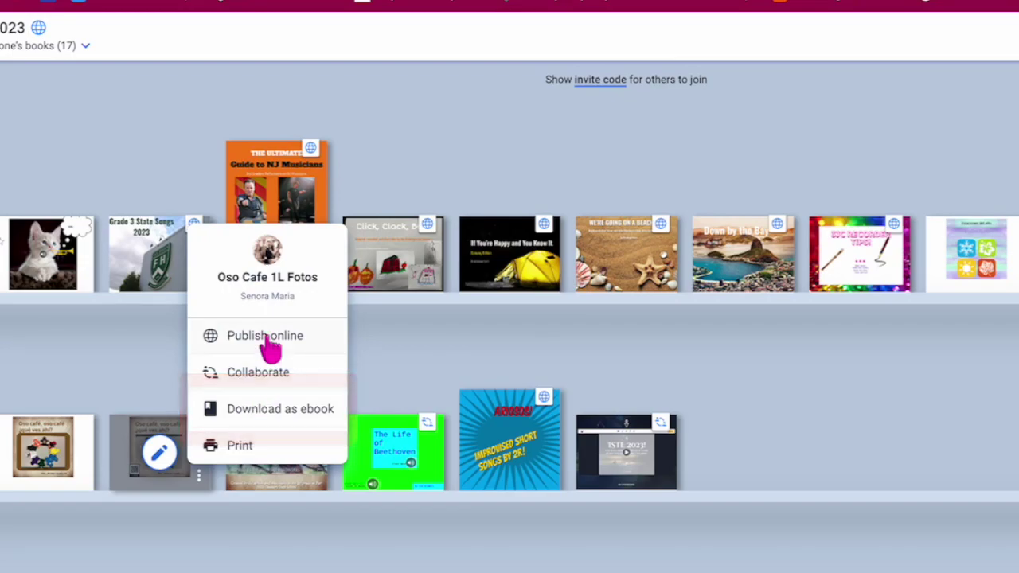
pyautogui.click(265, 337)
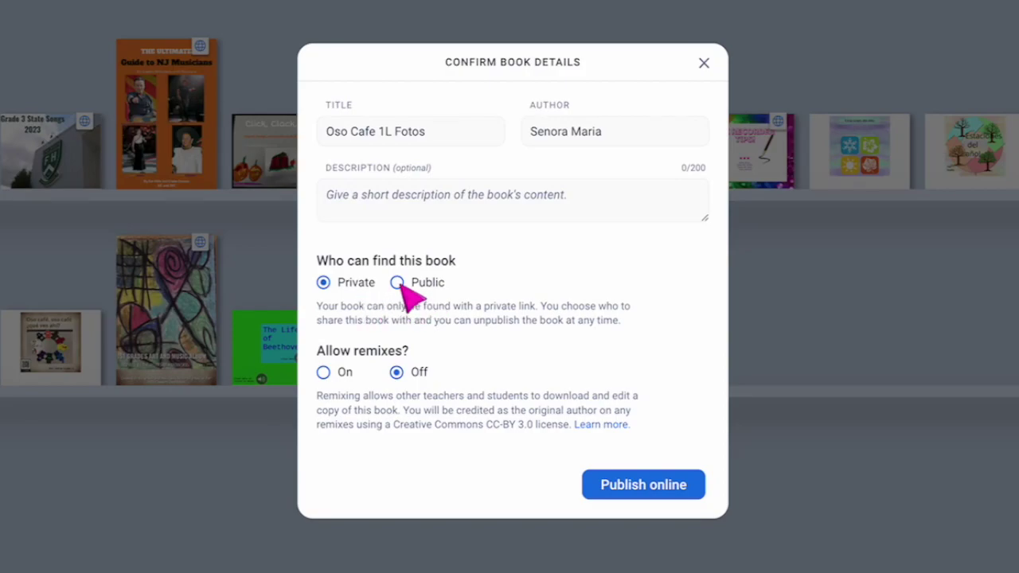
pyautogui.click(397, 282)
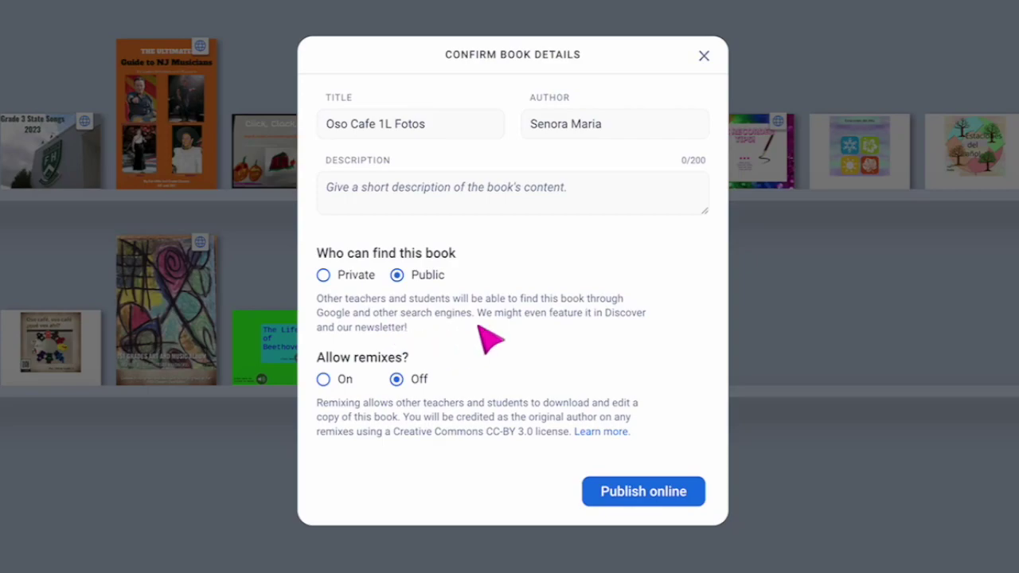
pyautogui.click(324, 275)
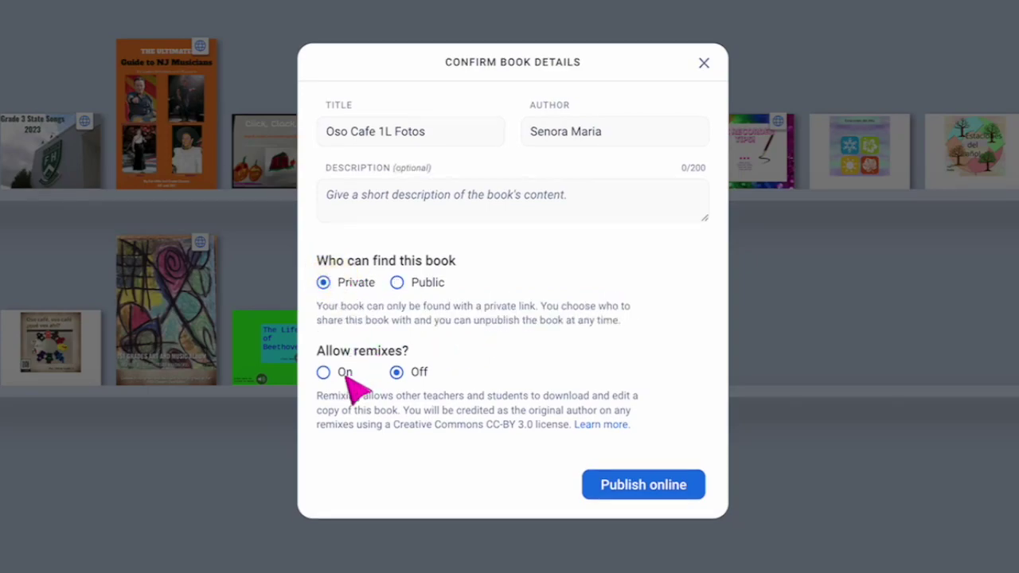
pyautogui.click(323, 373)
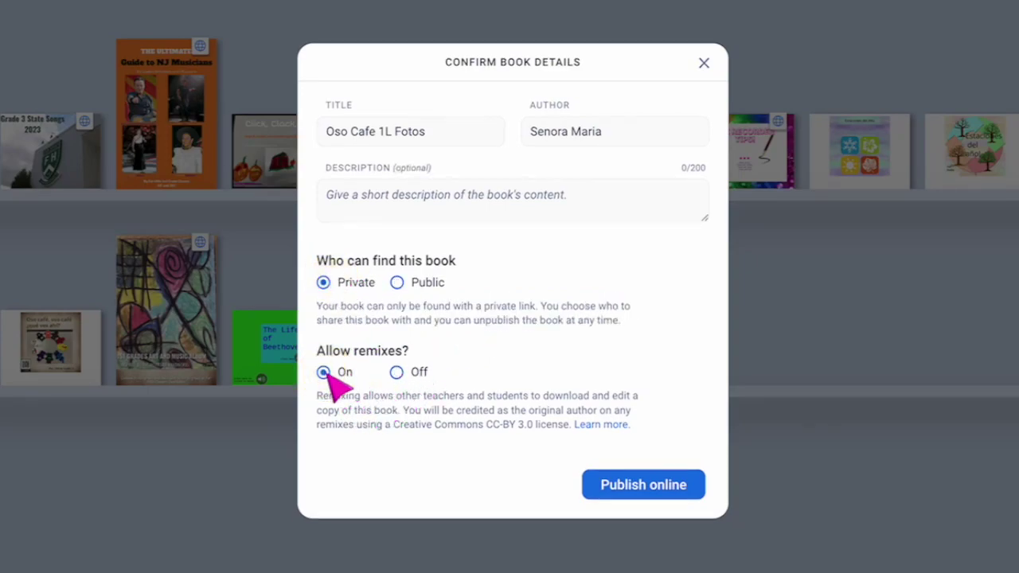
pyautogui.click(397, 372)
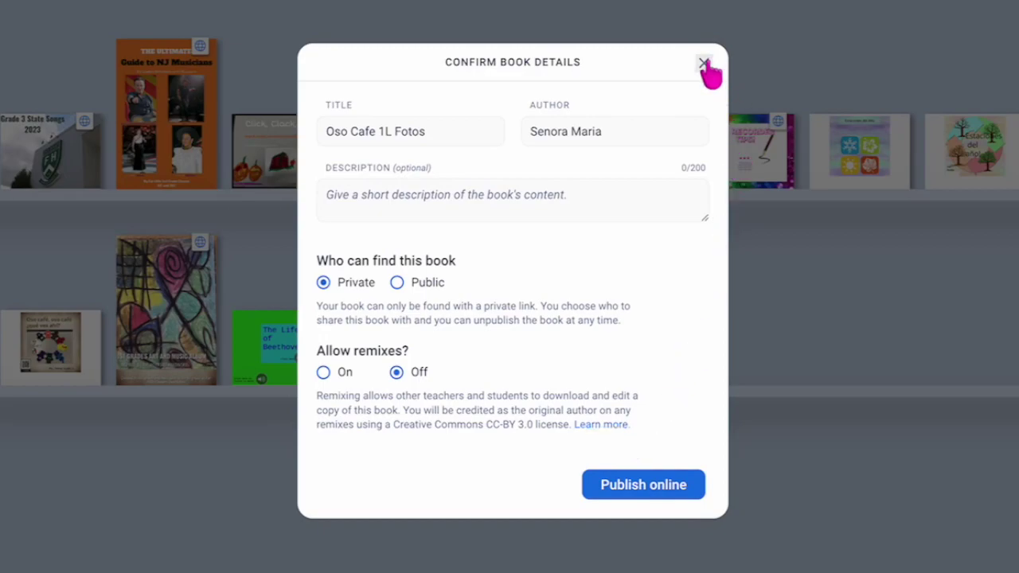
pyautogui.click(704, 63)
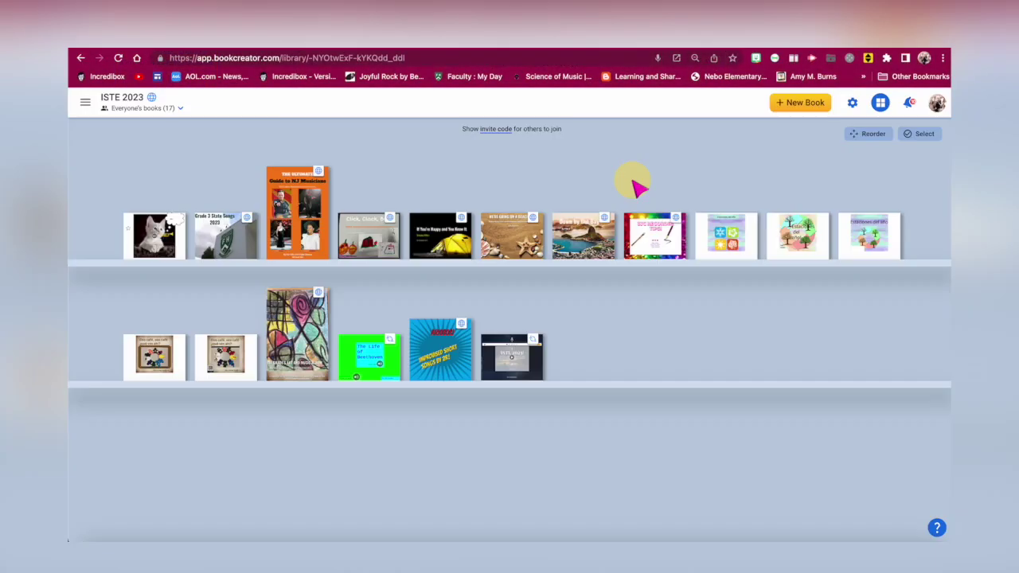
pyautogui.click(318, 172)
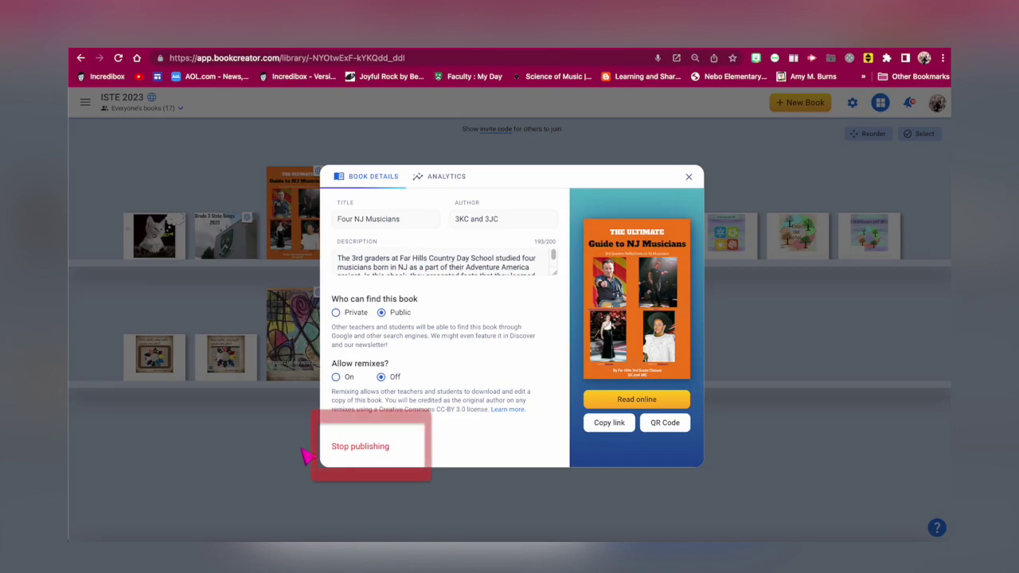
pyautogui.click(688, 178)
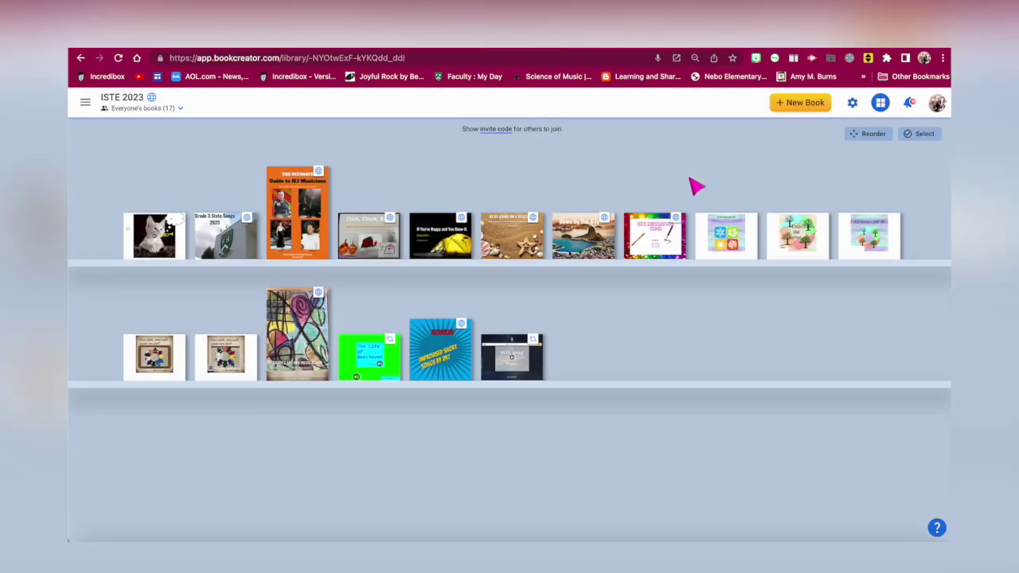